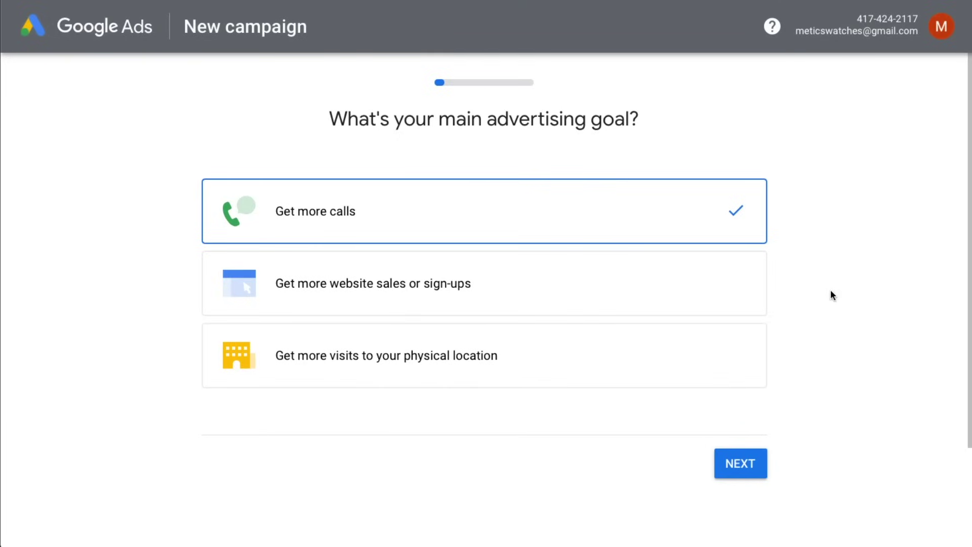
- Switch to Expert Mode and create the campaign without a goal's guidance
scroll(831, 292, "down", 3)
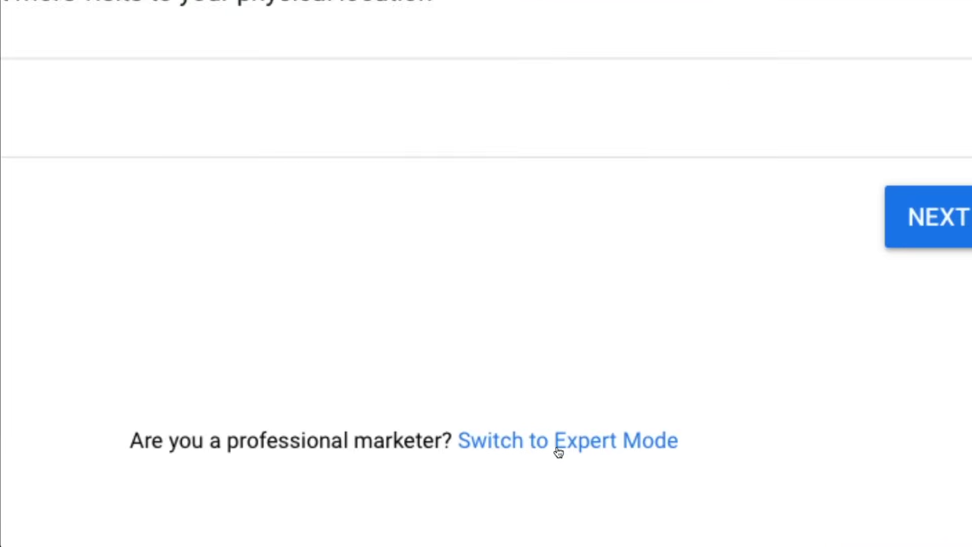
left_click(558, 451)
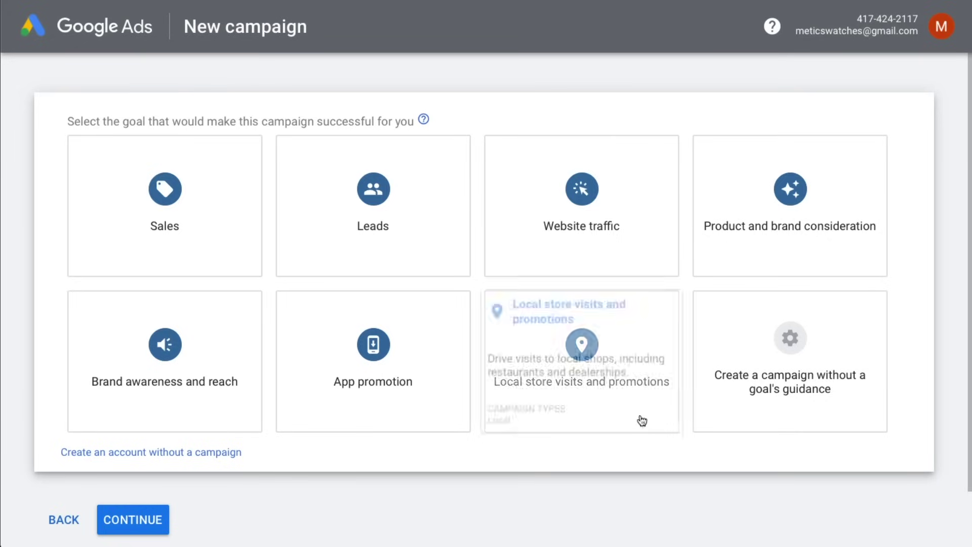
left_click(797, 334)
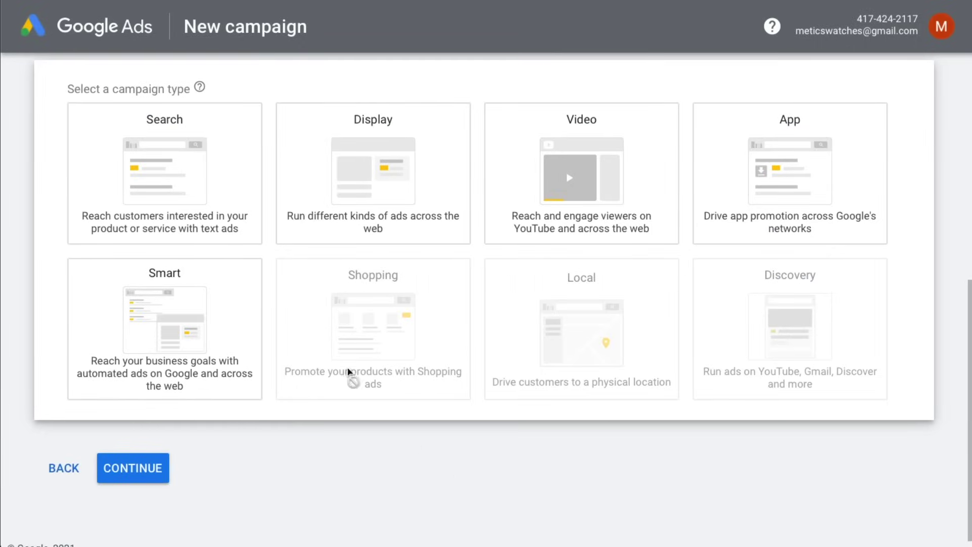
left_click(159, 172)
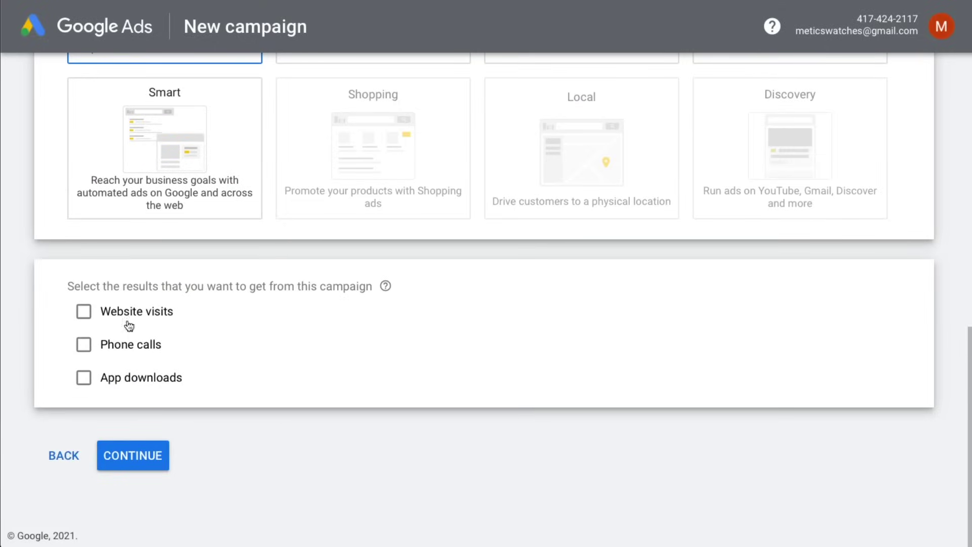
left_click(84, 315)
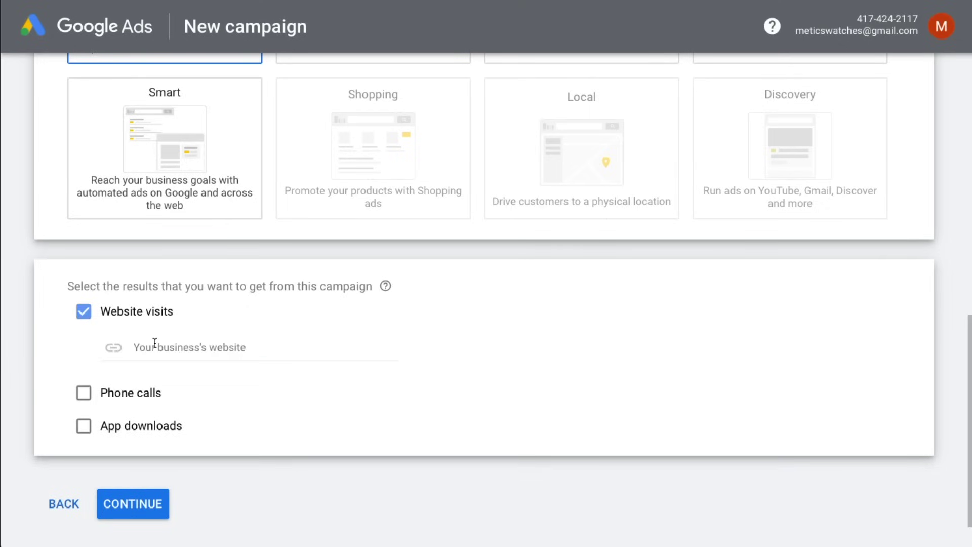
left_click(155, 344)
type("https:")
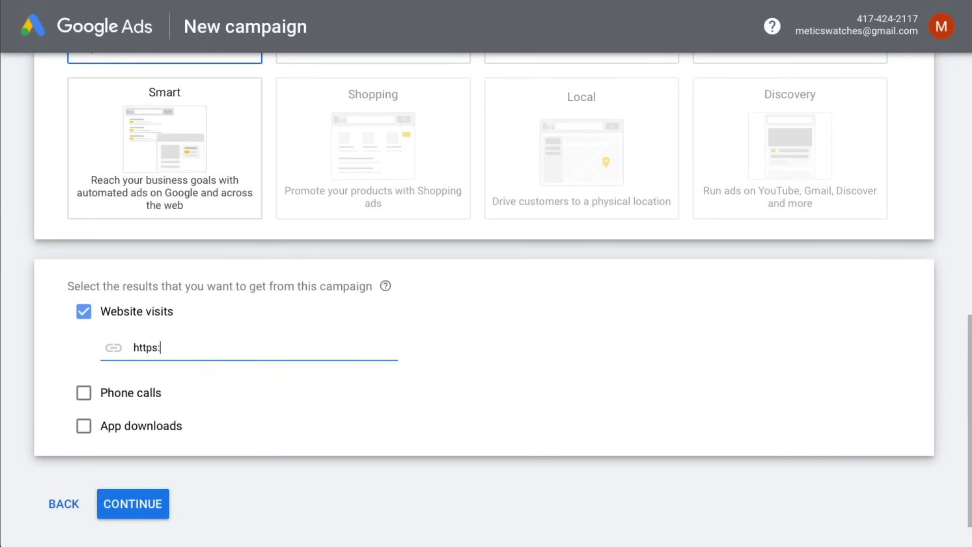
type("//standingdesks")
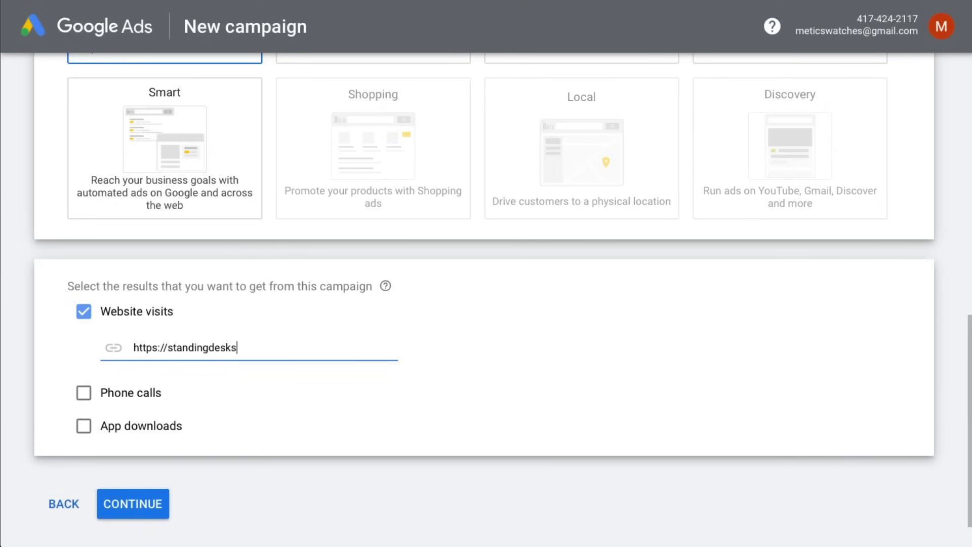
type("tore.com")
left_click(130, 504)
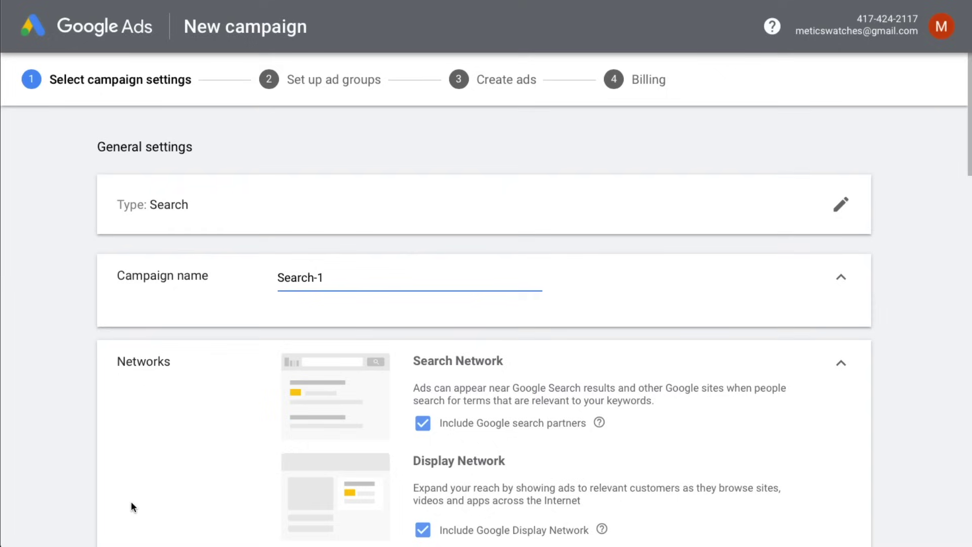
- Rename the campaign 'Search Campaign (Standing Desk)' and exclude the Display Network and search partners
left_click(337, 278)
left_click_drag(337, 278, 250, 278)
type("Search Campaign (Standing Desk)")
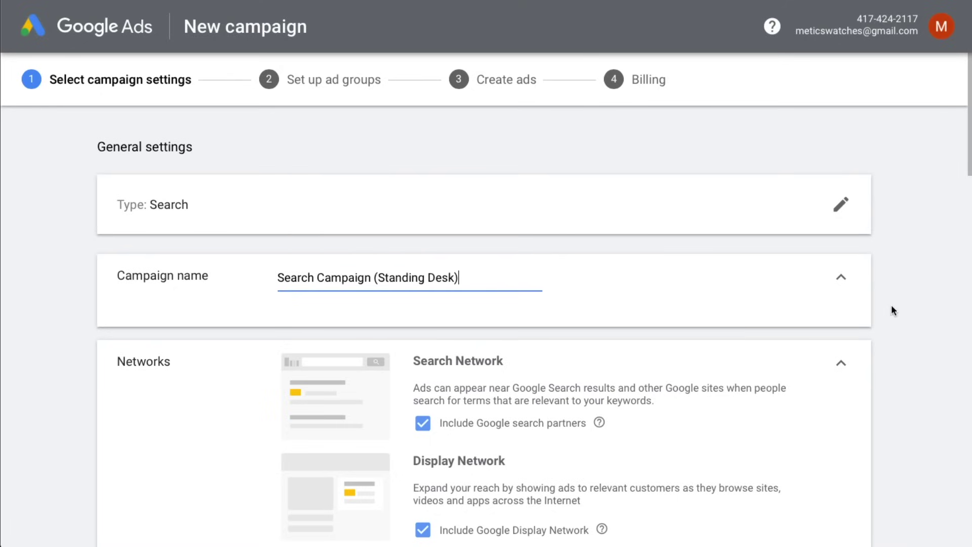
scroll(892, 308, "down", 3)
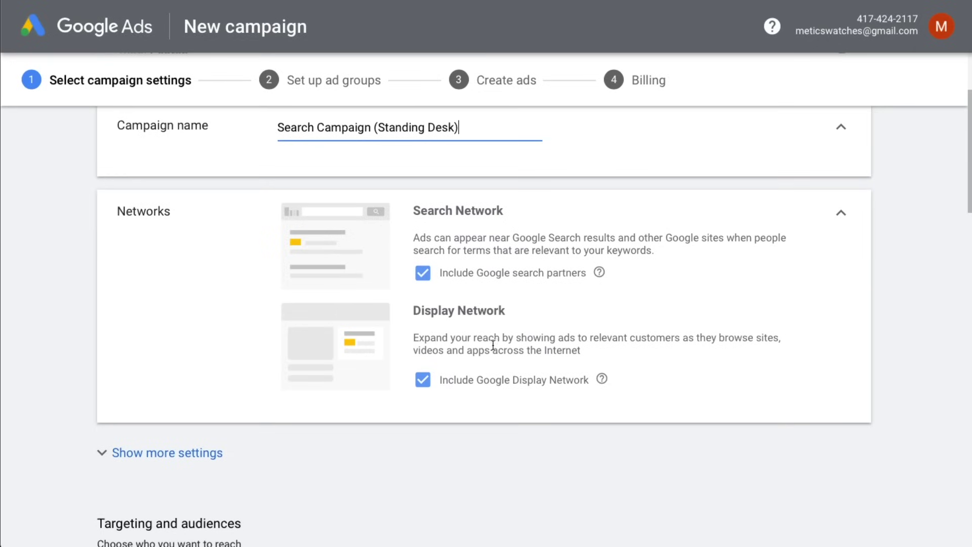
left_click(424, 386)
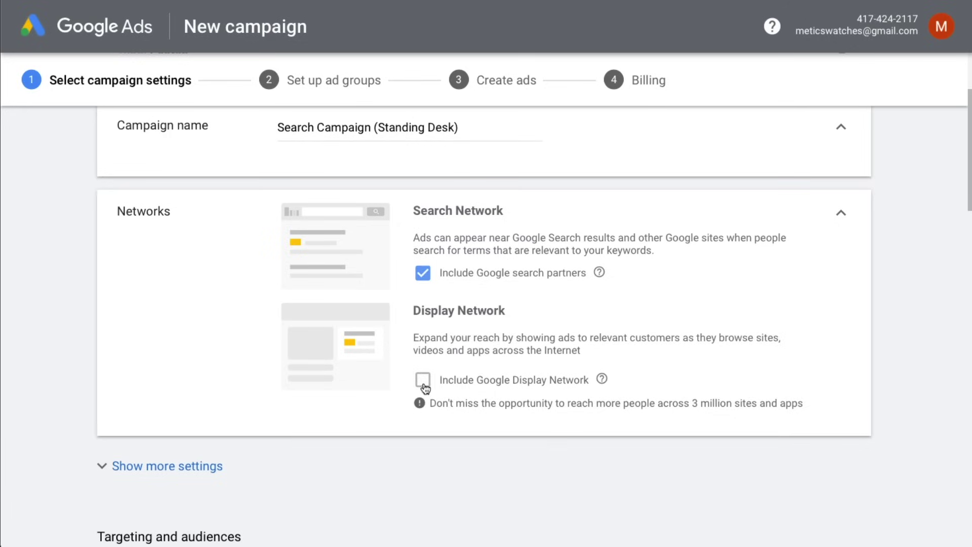
left_click(423, 274)
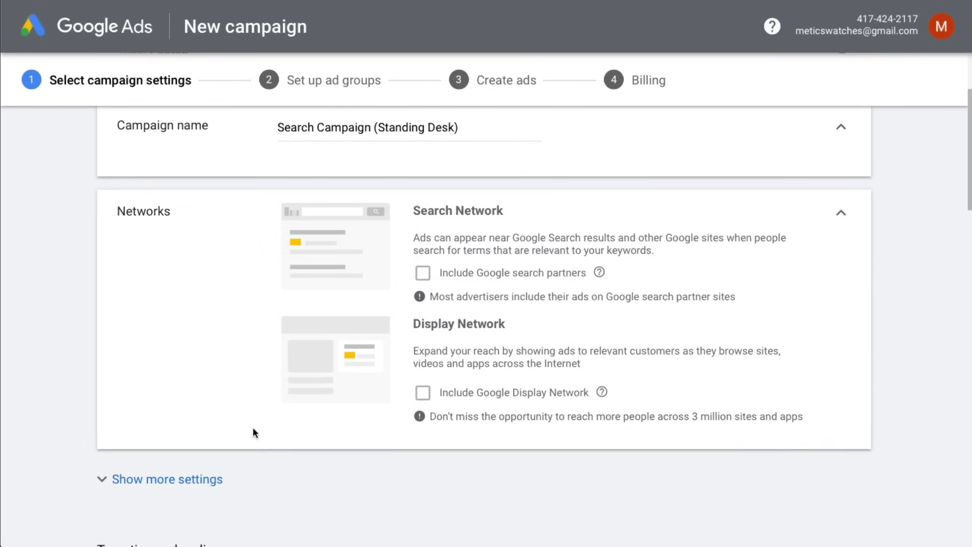
left_click(186, 489)
- Give the campaign an end date of 31 Jan 2021, starting 12 Jan 2021
scroll(185, 488, "down", 5)
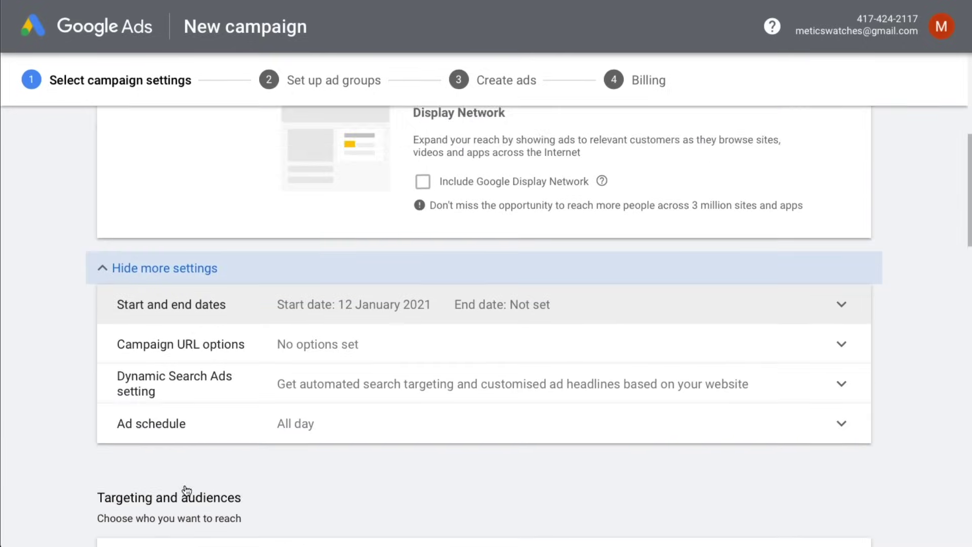
left_click(391, 271)
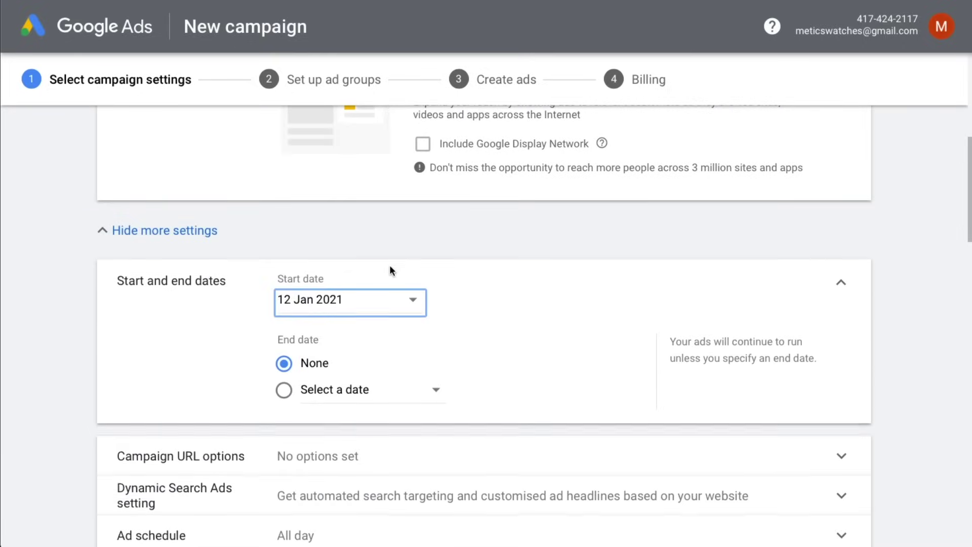
left_click(292, 396)
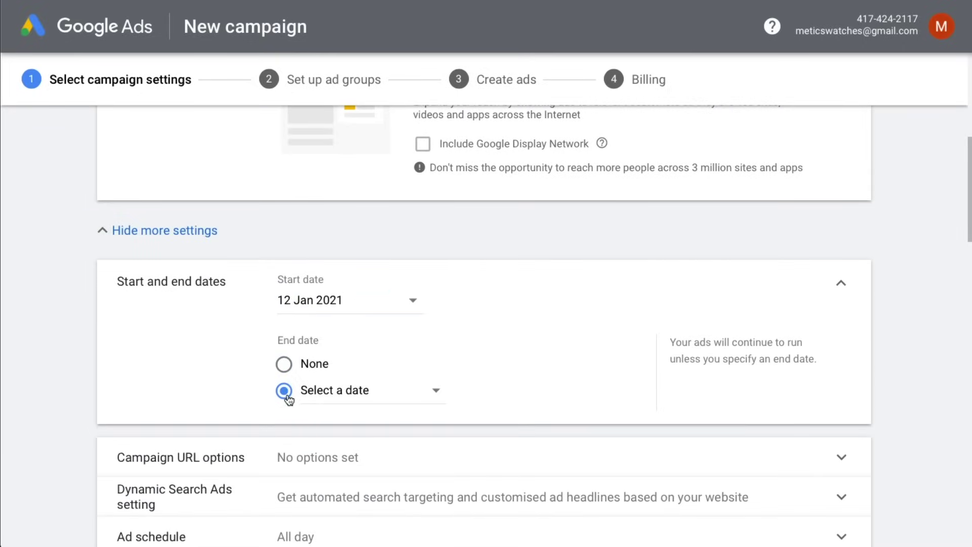
left_click(332, 391)
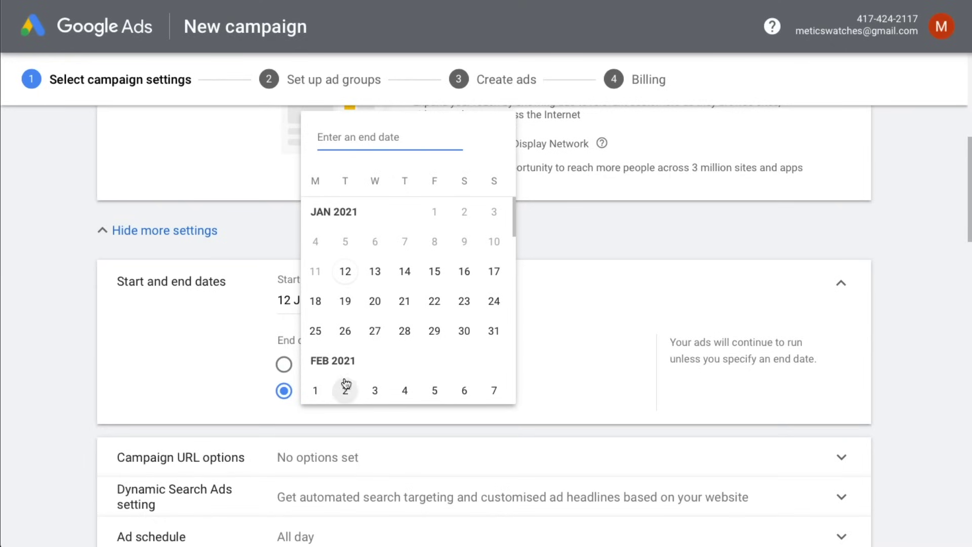
left_click(491, 324)
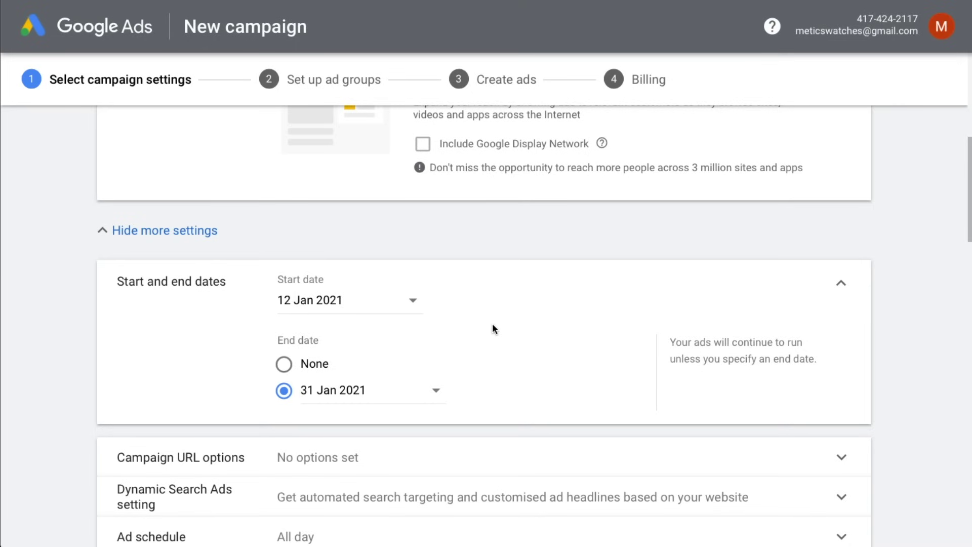
scroll(493, 329, "down", 5)
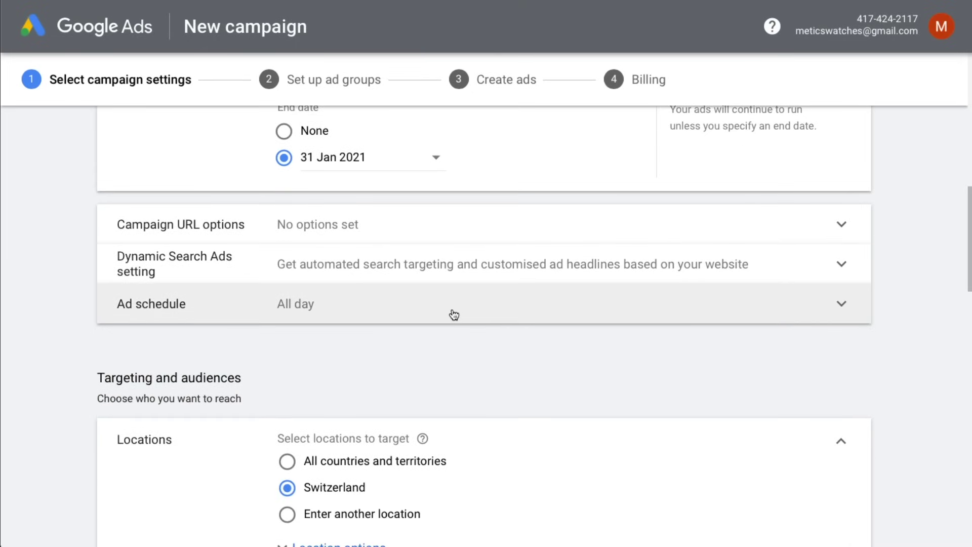
left_click(453, 316)
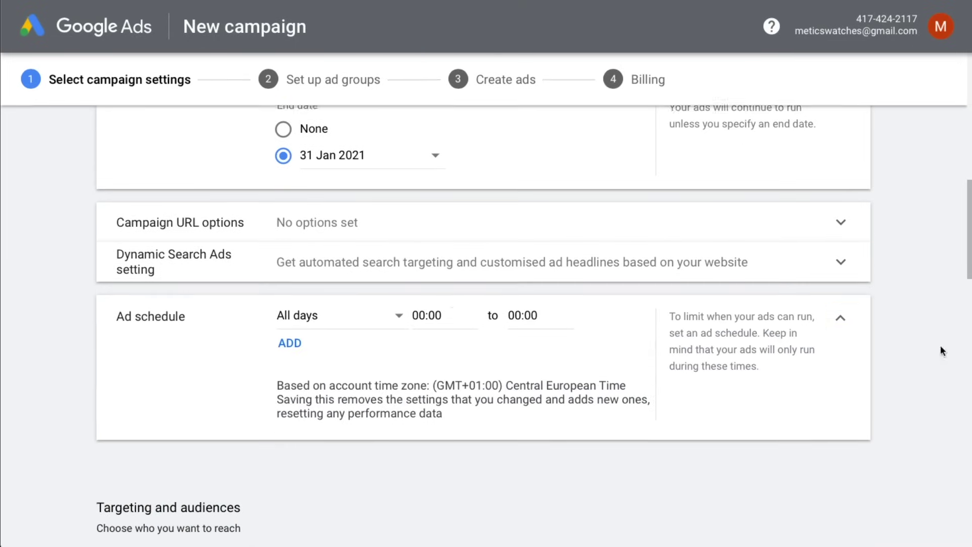
scroll(941, 345, "down", 6)
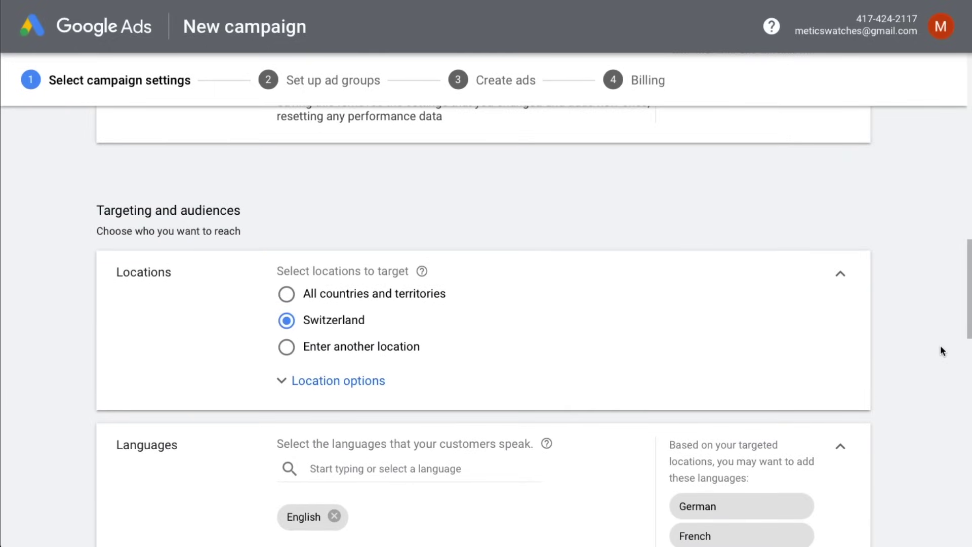
- Replace Switzerland with the United States as the campaign's target location
left_click(286, 348)
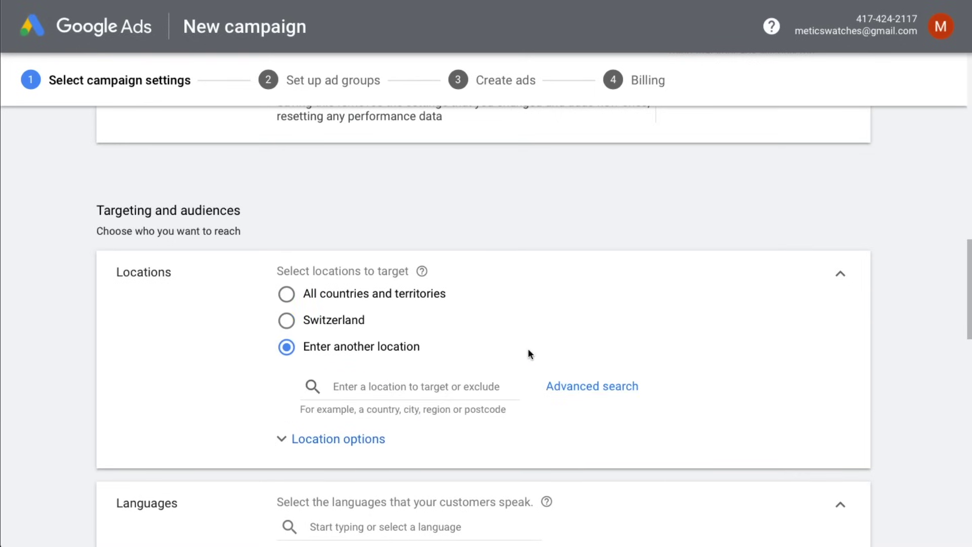
left_click(588, 387)
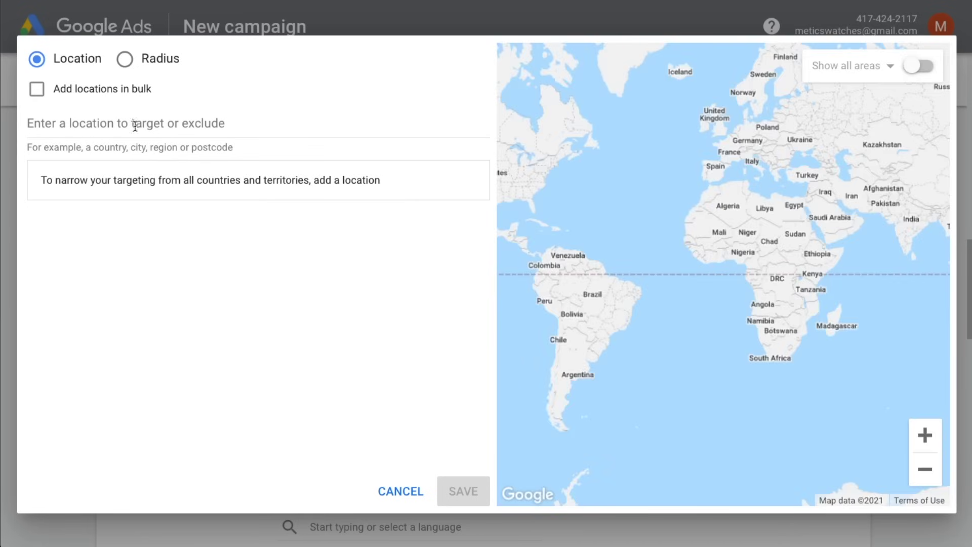
left_click(73, 122)
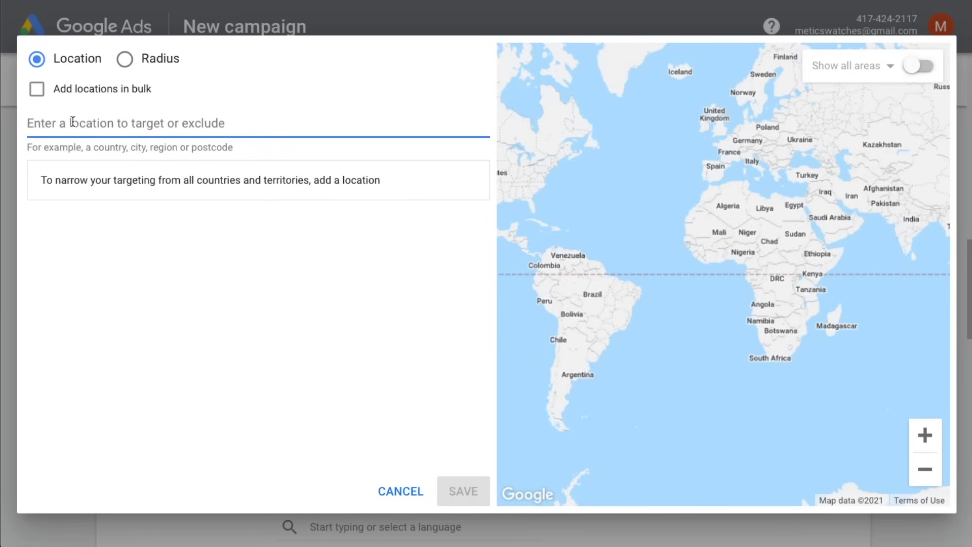
type("unnited states")
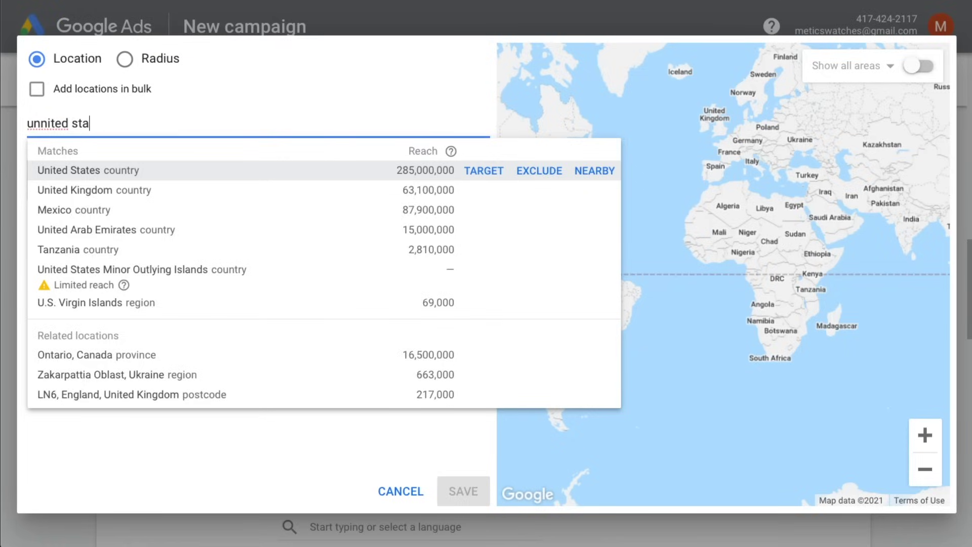
left_click(59, 171)
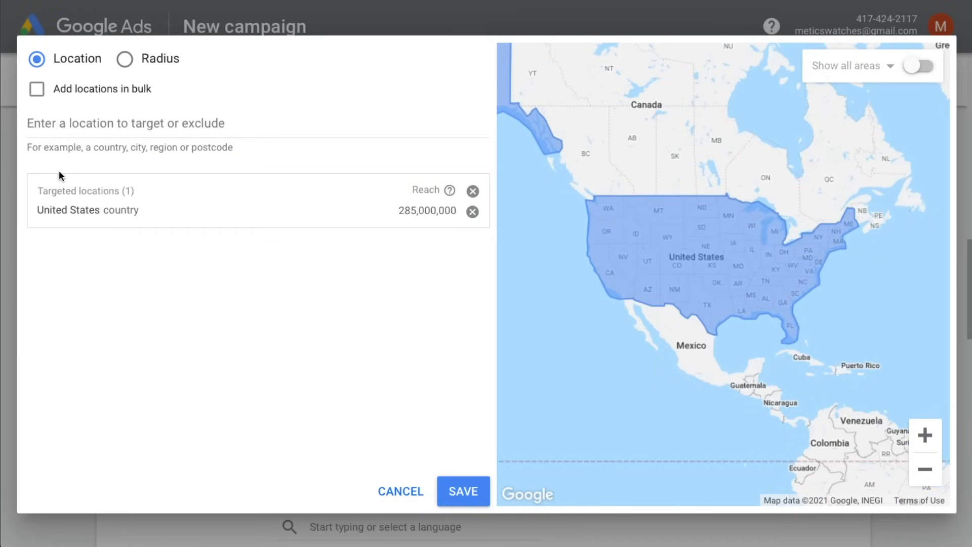
left_click(478, 487)
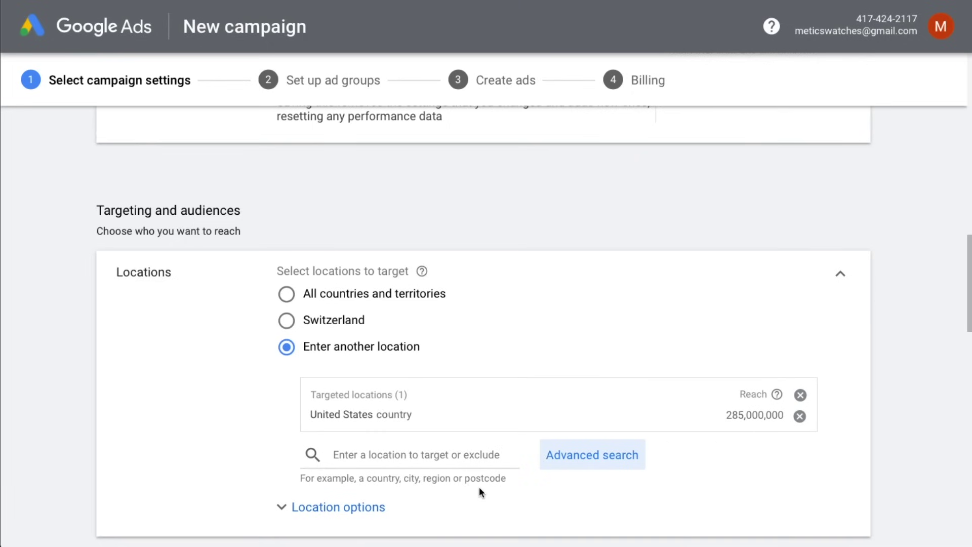
scroll(479, 492, "down", 2)
- Limit location targeting to people in or regularly in the United States, keeping English
left_click(354, 411)
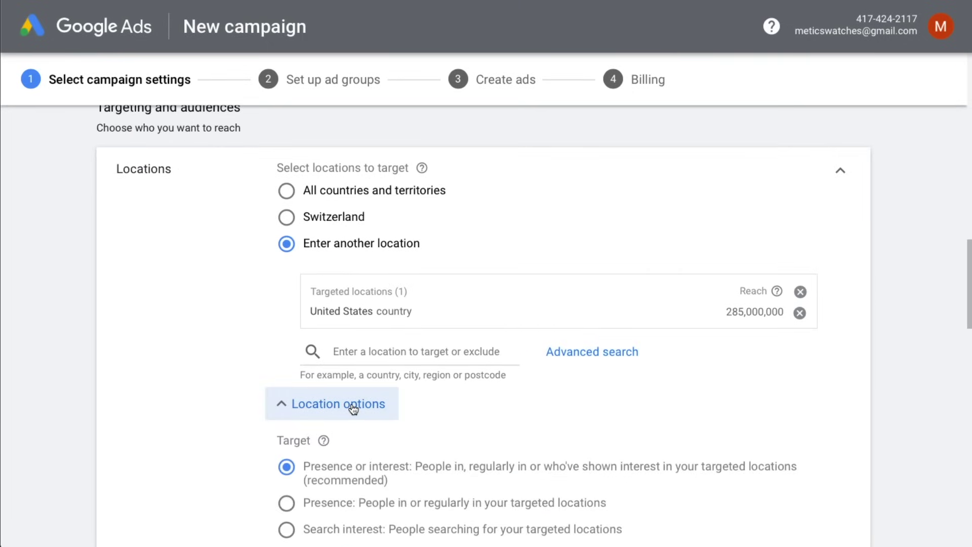
scroll(353, 409, "down", 2)
scroll(353, 409, "down", 2)
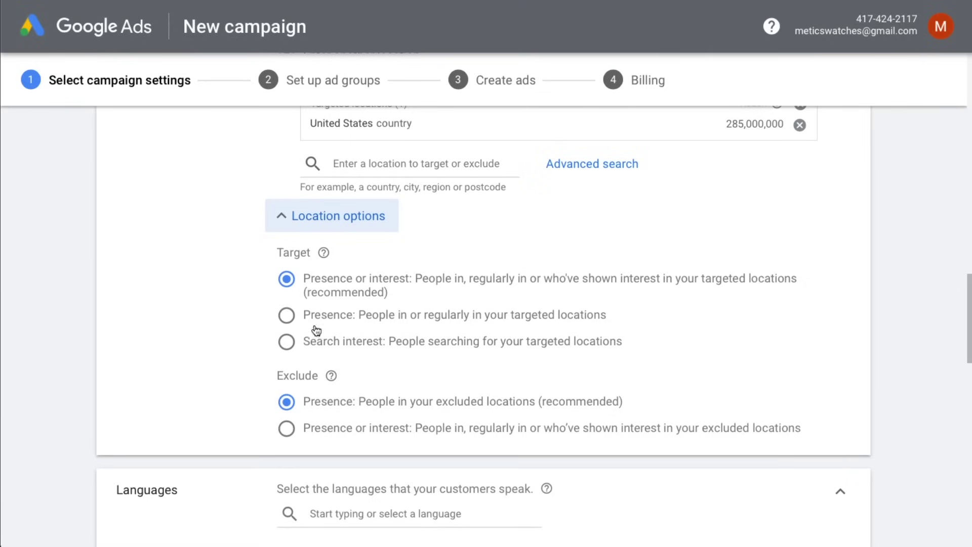
left_click(287, 317)
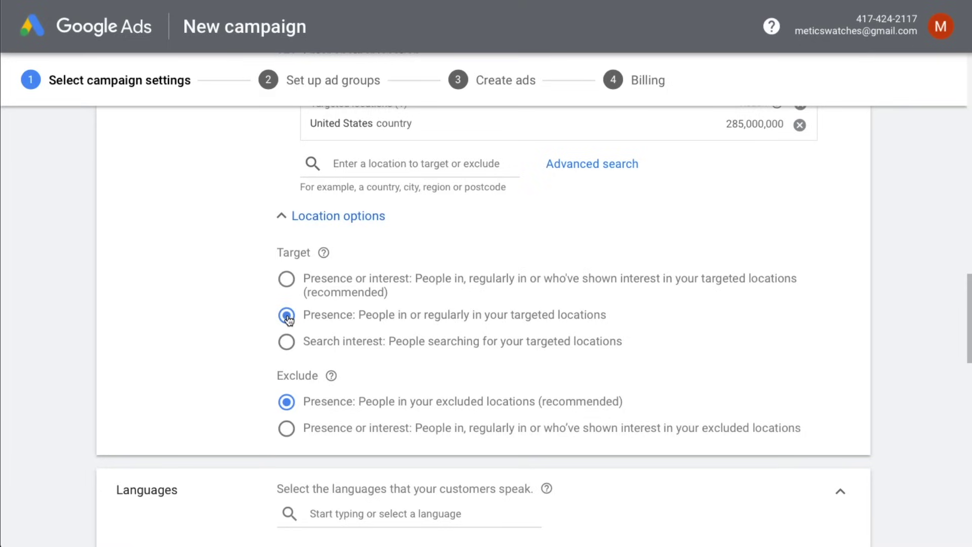
scroll(287, 318, "down", 5)
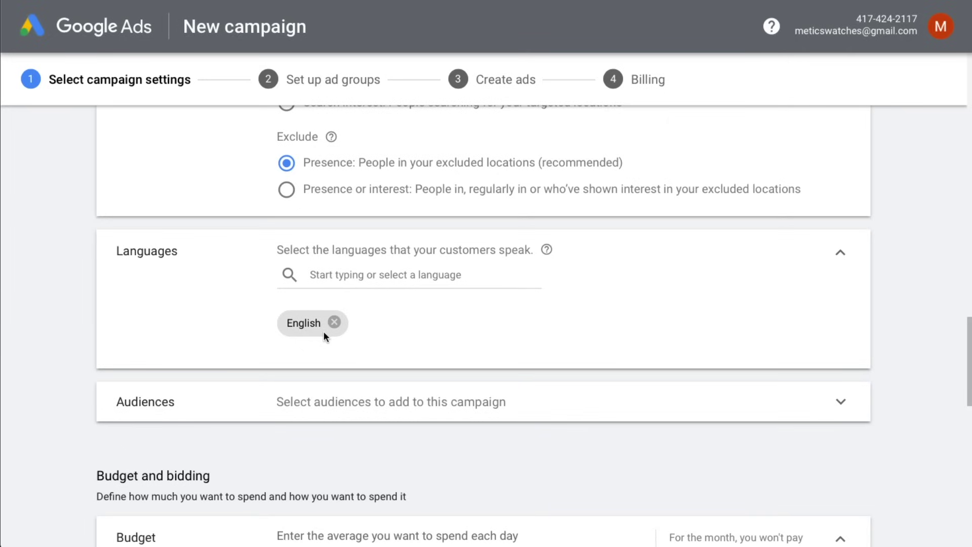
scroll(324, 333, "down", 3)
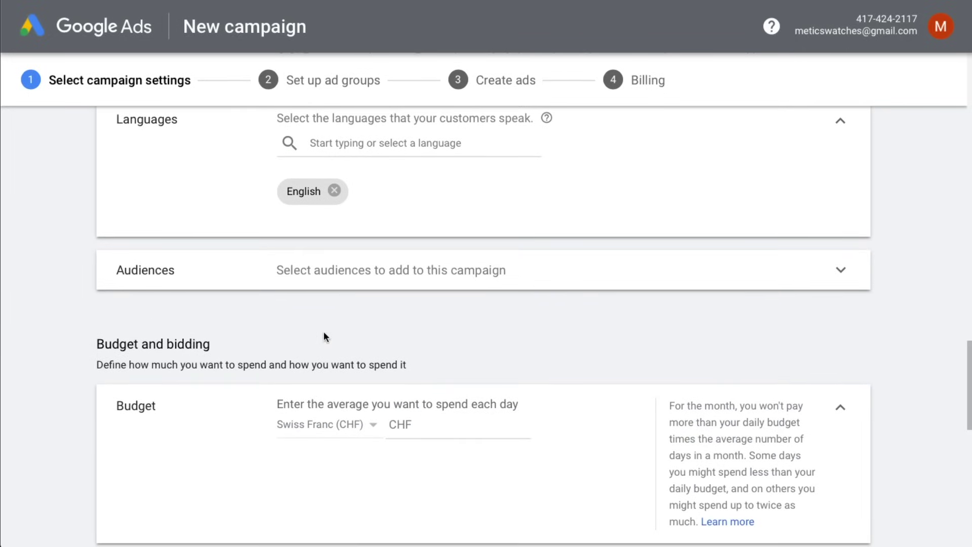
scroll(324, 333, "down", 3)
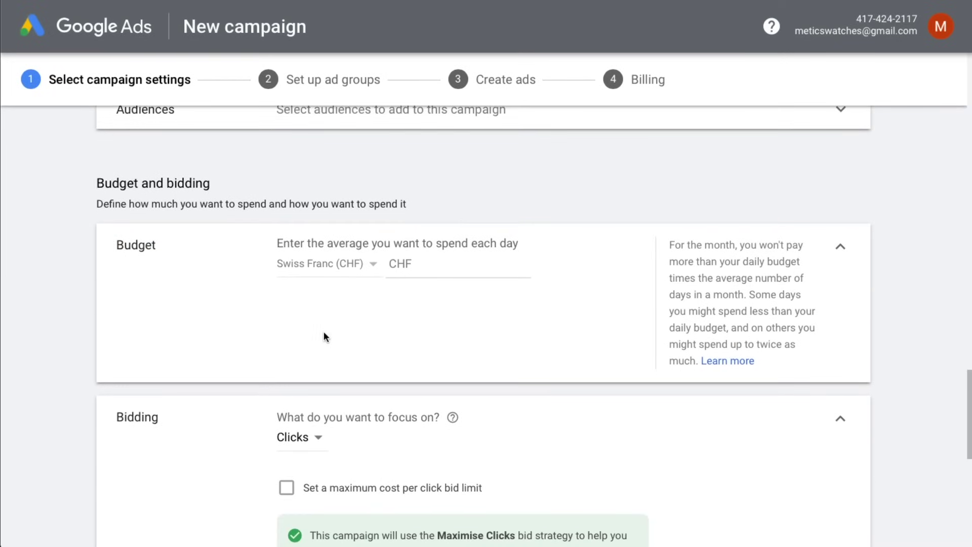
- Change the budget currency to US Dollar and set a US$10 average daily budget
left_click(370, 274)
scroll(370, 269, "down", 15)
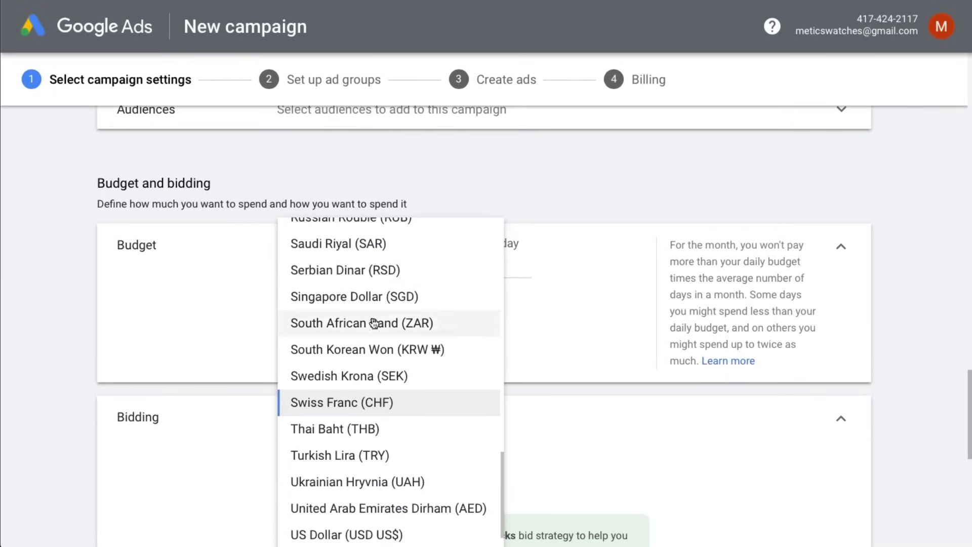
left_click(335, 535)
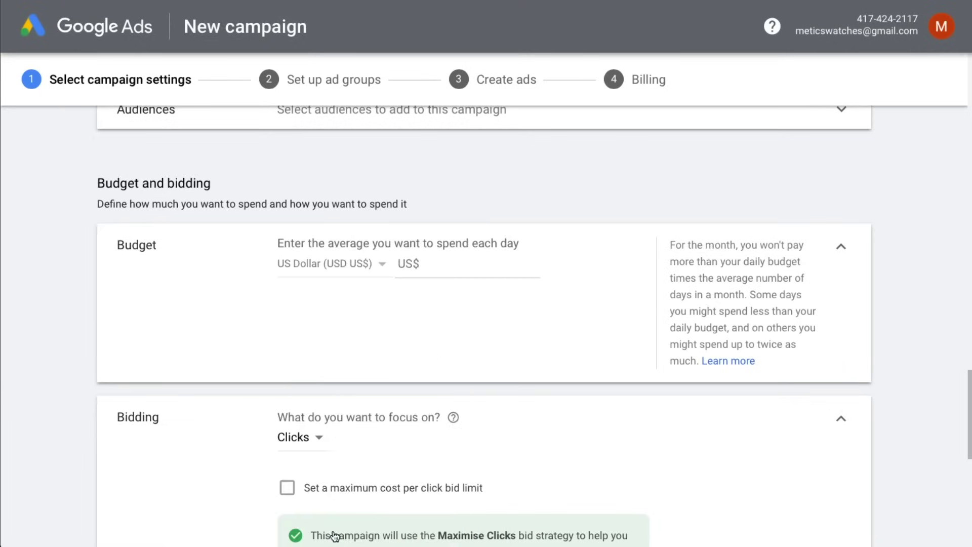
left_click(424, 264)
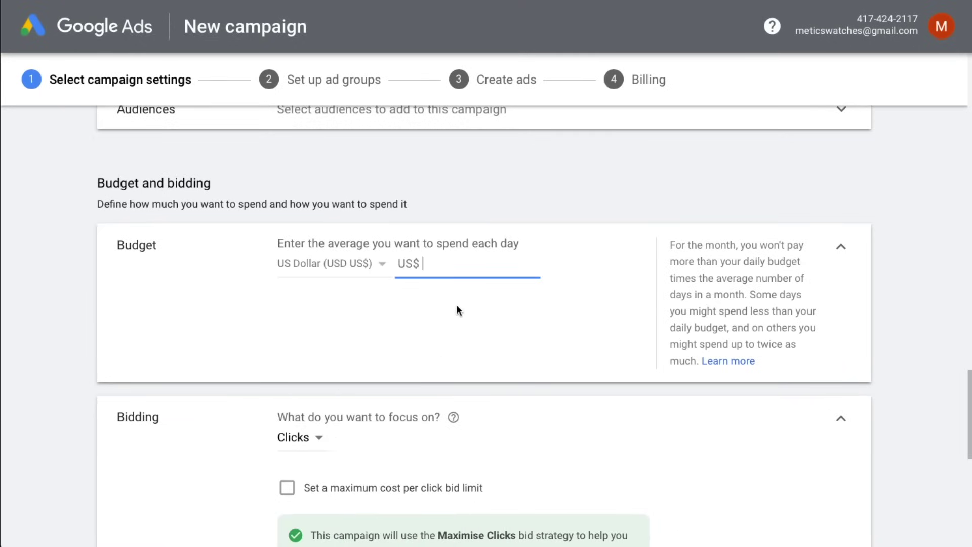
type("10")
scroll(487, 303, "down", 3)
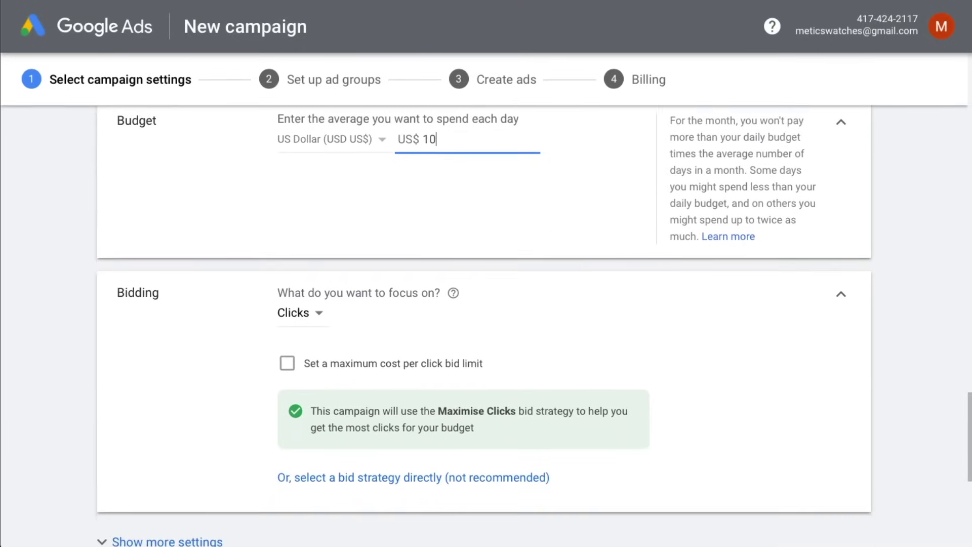
- Add a US$1 maximum cost-per-click bid limit to Maximise Clicks bidding
scroll(486, 304, "down", 2)
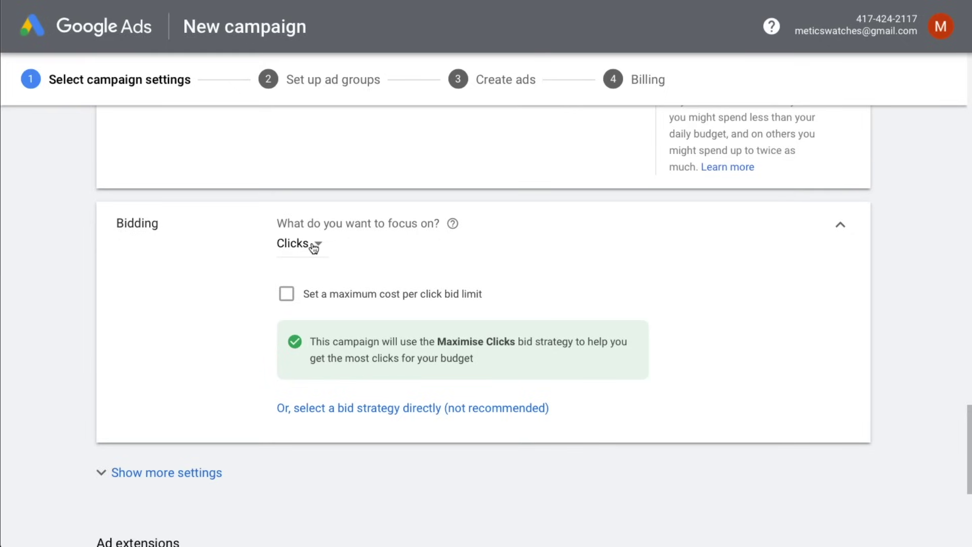
left_click(287, 294)
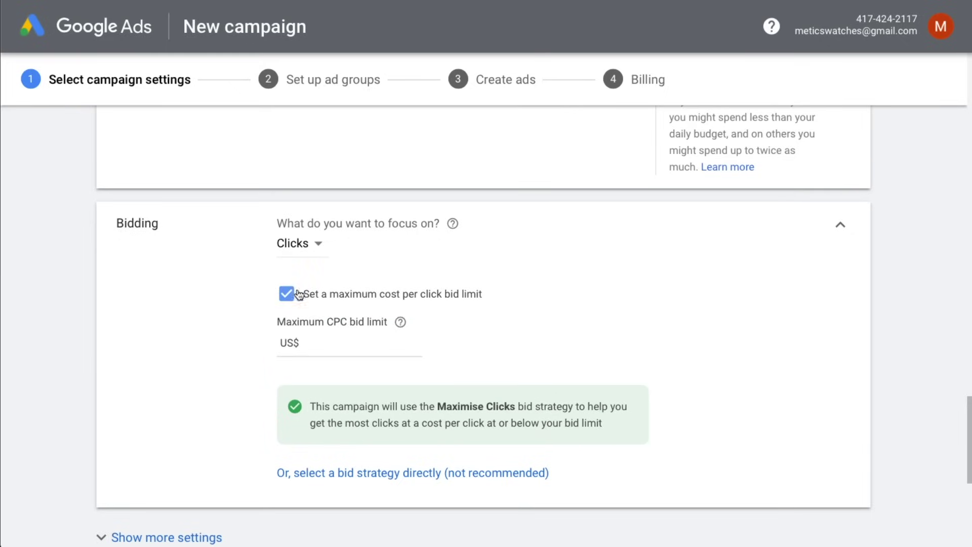
left_click(353, 346)
type("1")
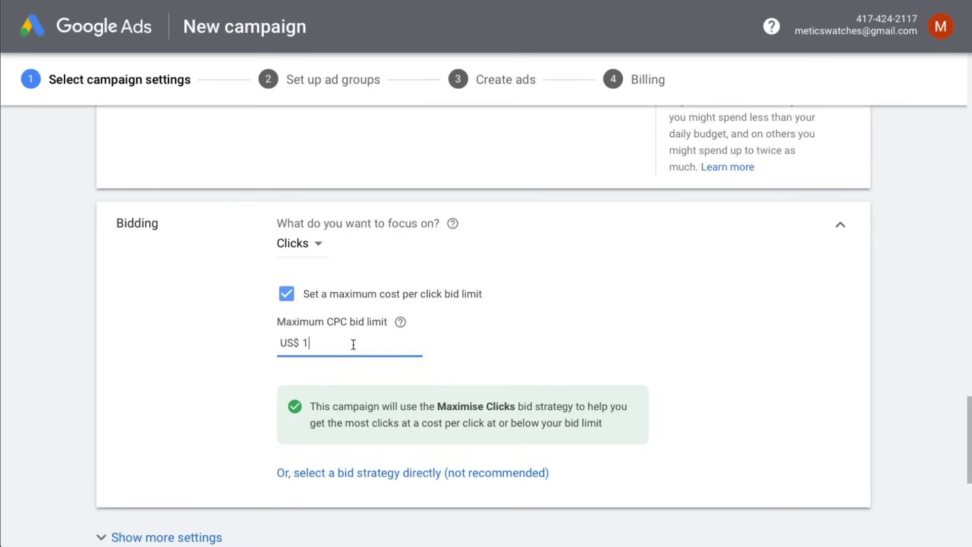
scroll(353, 345, "down", 7)
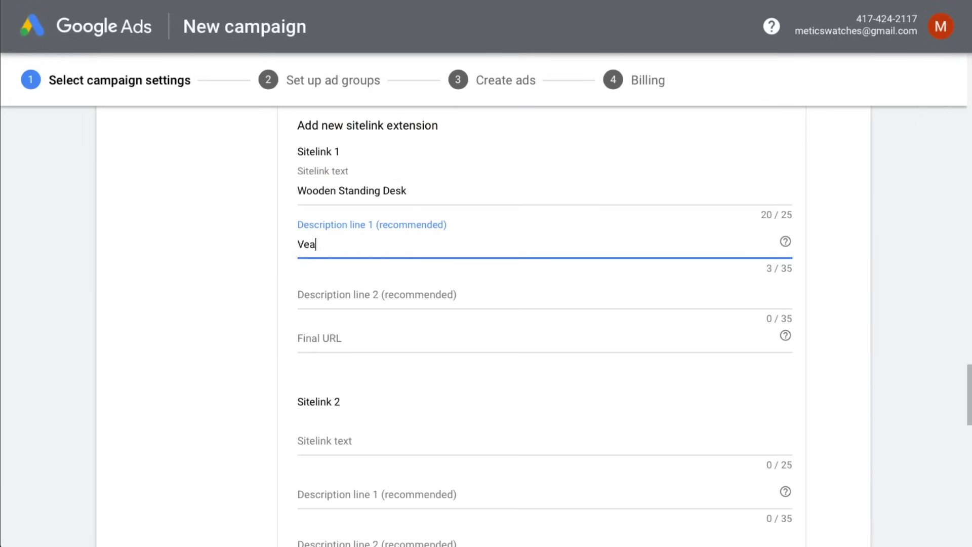
- Fill in the first two sitelinks: Wooden Standing Desk On Sale and Premium Standing Desks
type("utiful Wooden Desks")
key("Tab")
type("Wooden Standing Desk On Sale")
key("Tab")
type("https://standingdeskstore.com")
key("Tab")
type("Premium Standing Desk")
key("Tab")
type("Beautiful Premium Standing Desks")
key("Tab")
type("Premium Standing Desks\thttps://standingdeskstore.com/premiumdesks")
- Add the 'Design Your Own Desk' and 'Bestsellers' sitelinks with their URLs, and save
key("Tab")
type("Design Your Own Desk\tCreate Your Own Design\tChoose Your Favourite Colors")
key("Tab")
type("https://standingdeskstore.com/owndesign")
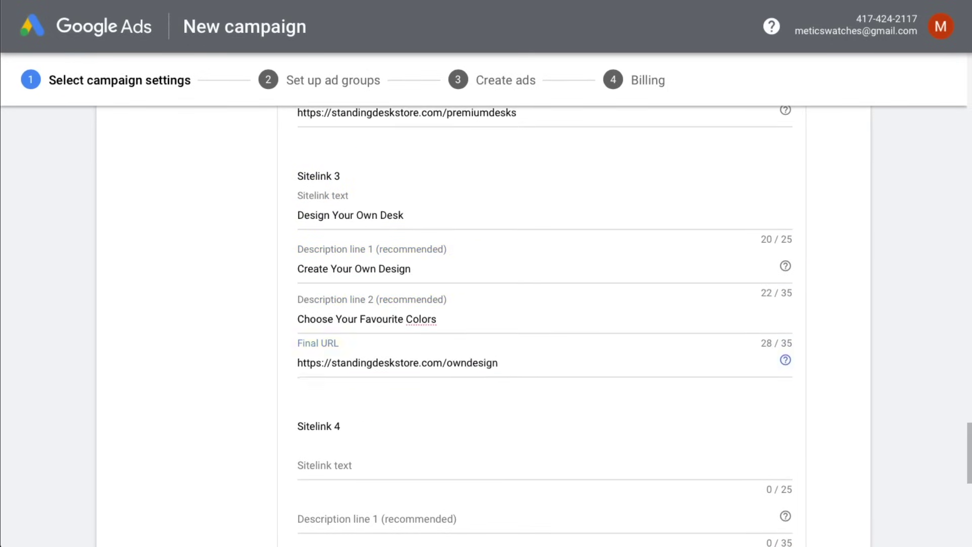
key("Tab")
type("Bestsellers\tCheck out our bestsellers\tHighest rated standing desks\thttps://standingdeskstore.com/bestsellers")
scroll(324, 426, "down", 2)
left_click(325, 426)
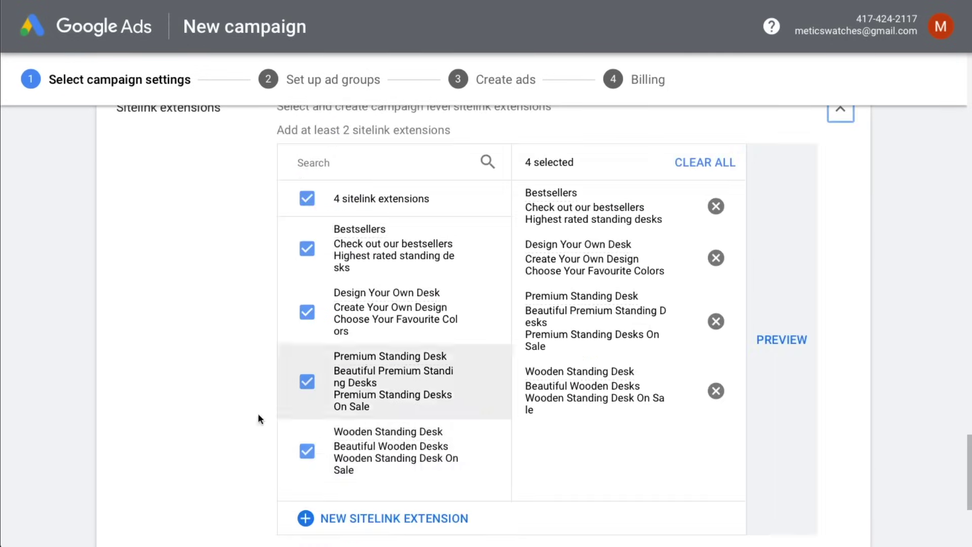
- Add callouts Start Standing Now, Free Shipping, Order Now and Check Reviews
scroll(203, 379, "down", 5)
left_click(216, 338)
left_click(395, 492)
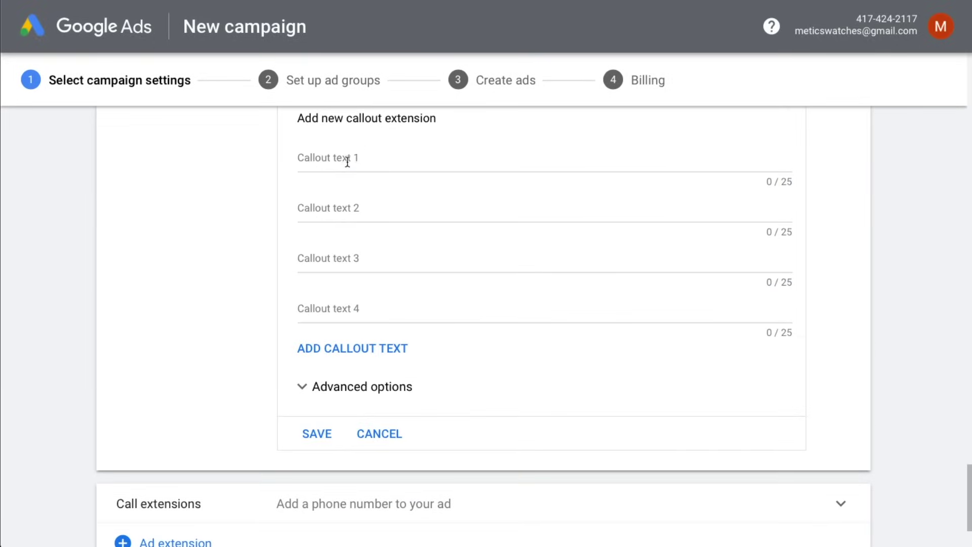
type("Start Standing Now")
key("Tab")
type("Free Shipping")
key("Tab")
type("Order Now")
key("Tab")
type("Check Reviews")
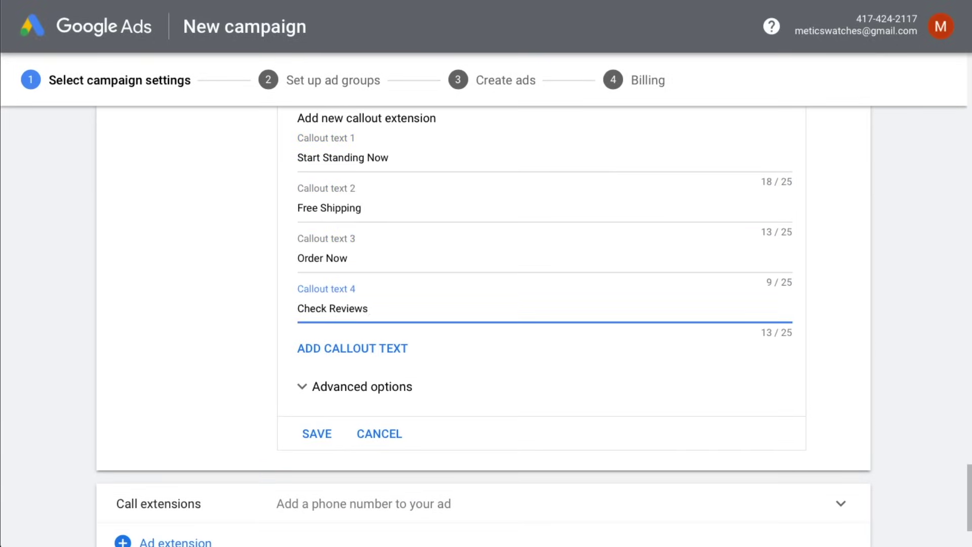
- Add callouts 7 Year Warranty, Best Customer Service, 5000+ Happy Customers, 30 Day Return Policy; save and continue
left_click(345, 350)
type("7 Year Warranty")
left_click(358, 398)
type("Best Customer Service")
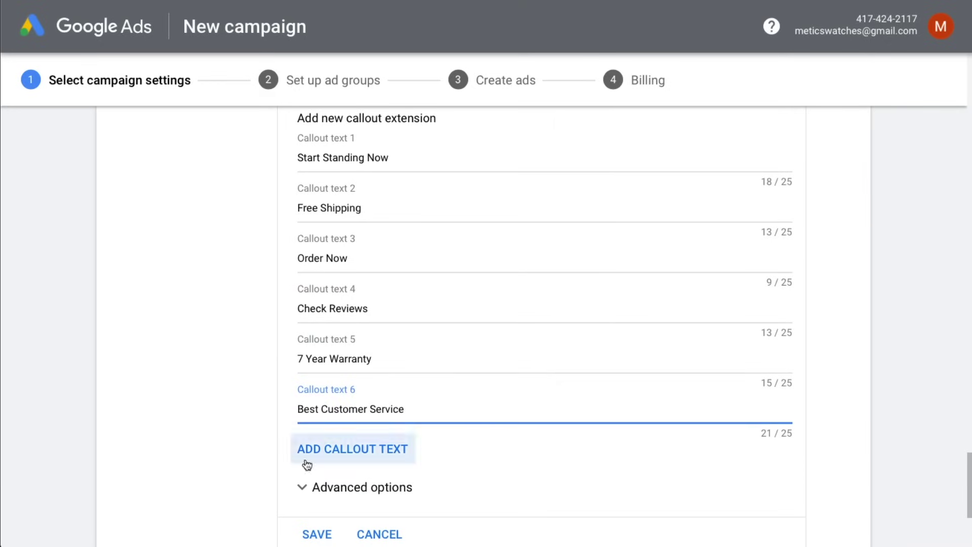
left_click(305, 454)
type("5000+ Happy Customers")
left_click(326, 497)
type("30 Day Return Policy")
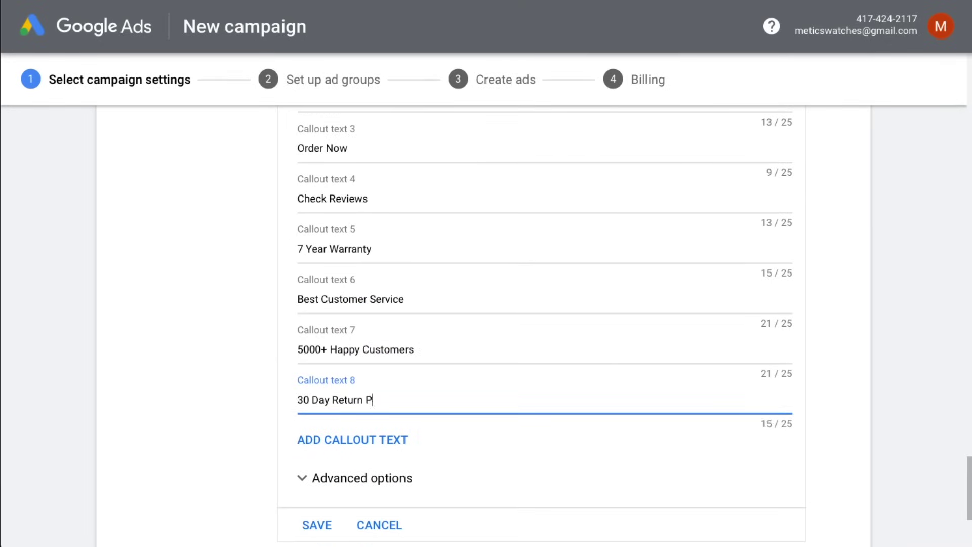
scroll(326, 395, "down", 3)
left_click(314, 405)
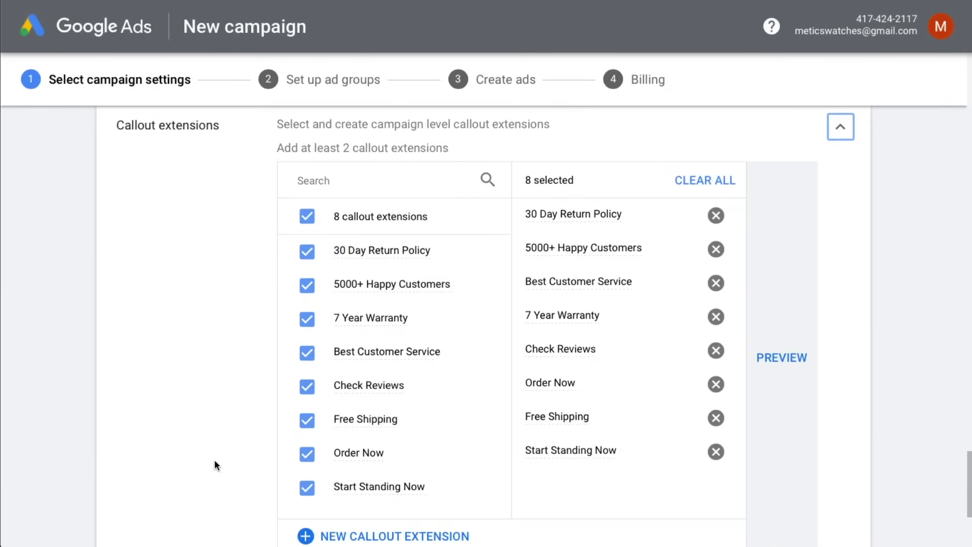
scroll(917, 266, "down", 5)
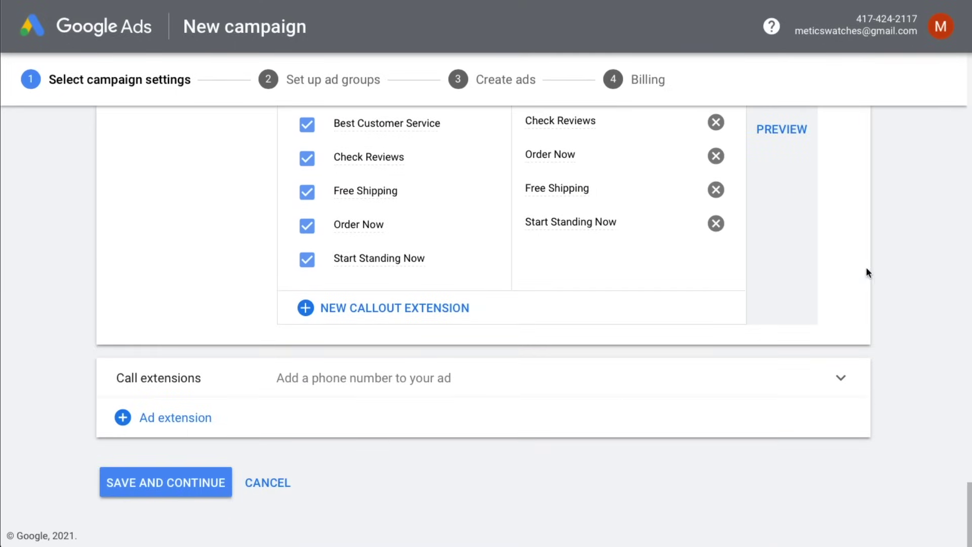
left_click(196, 493)
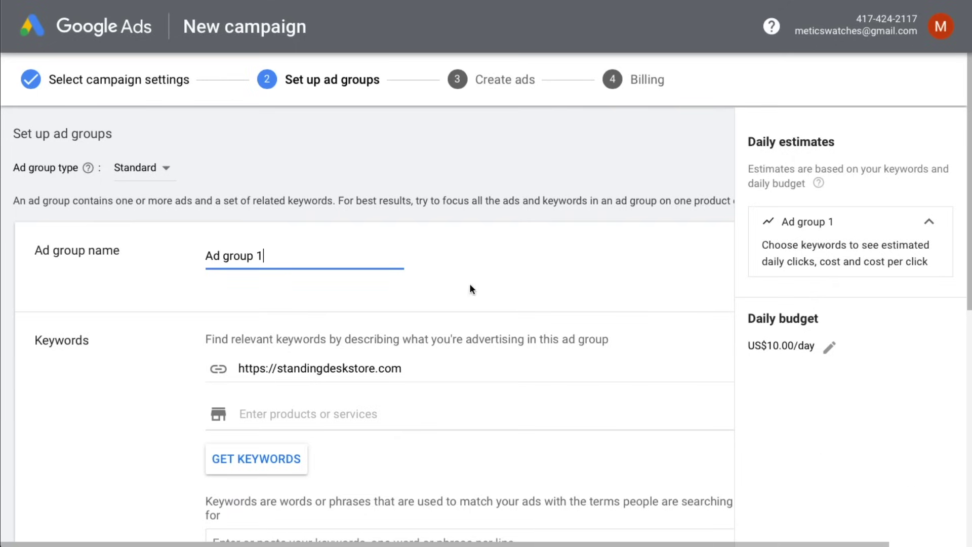
- Rename Ad group 1 to 'standing desk' and add keywords [standing desk], "standing desk", +standing +desk
left_click_drag(262, 256, 201, 256)
type("standing desk")
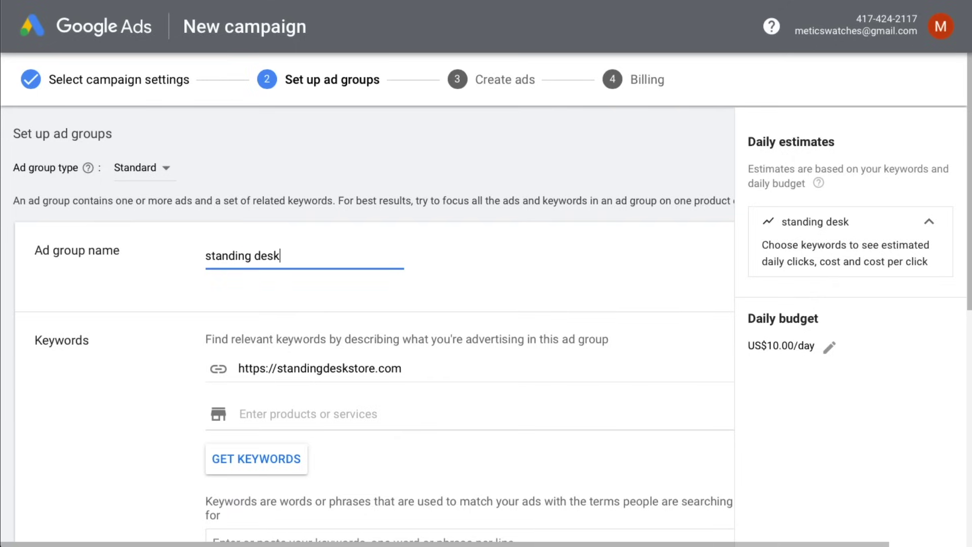
scroll(373, 324, "down", 6)
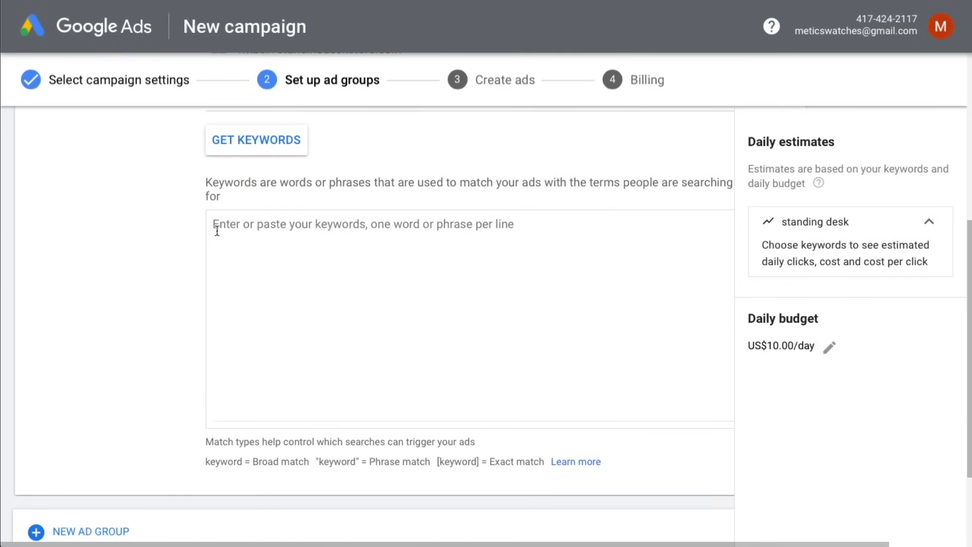
left_click(240, 225)
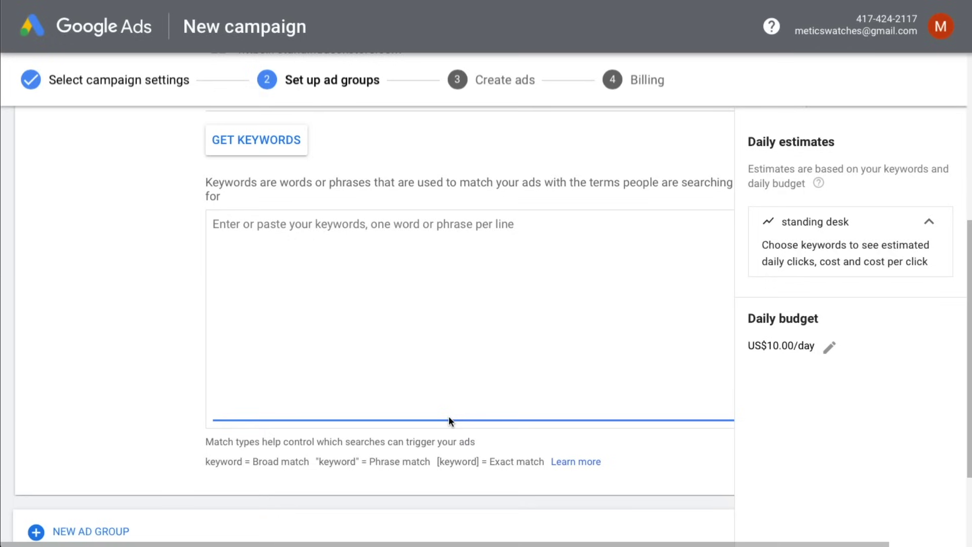
type("[")
scroll(448, 420, "down", 1)
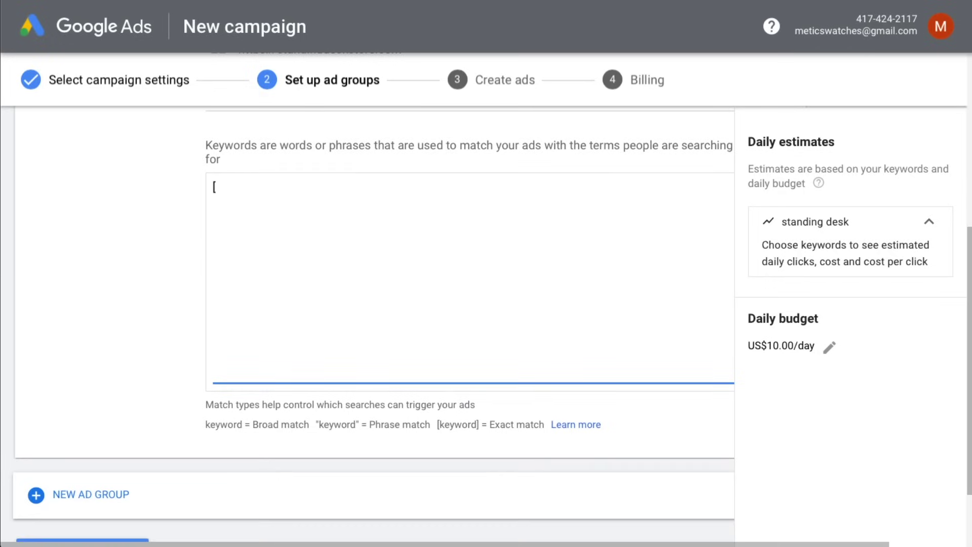
type("standing de")
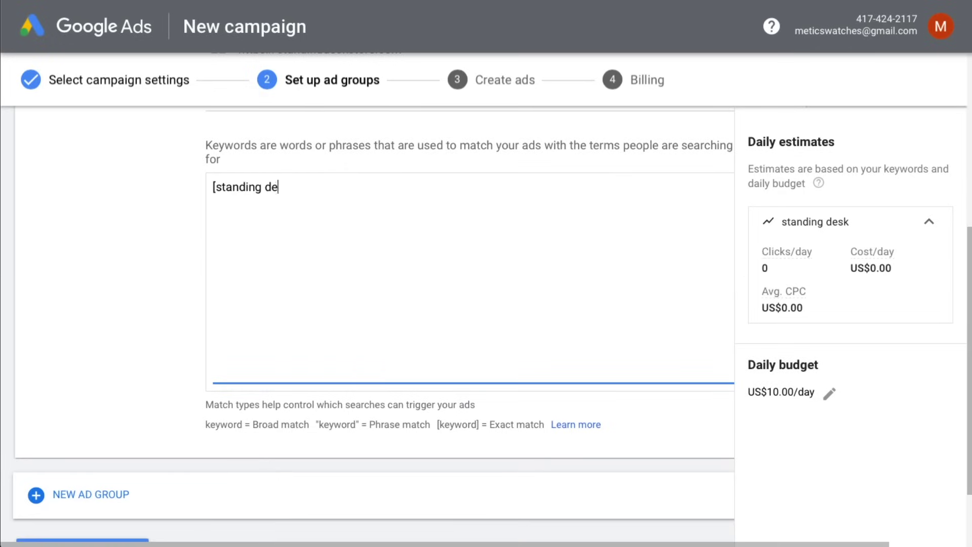
type("sk]")
type("\"sta")
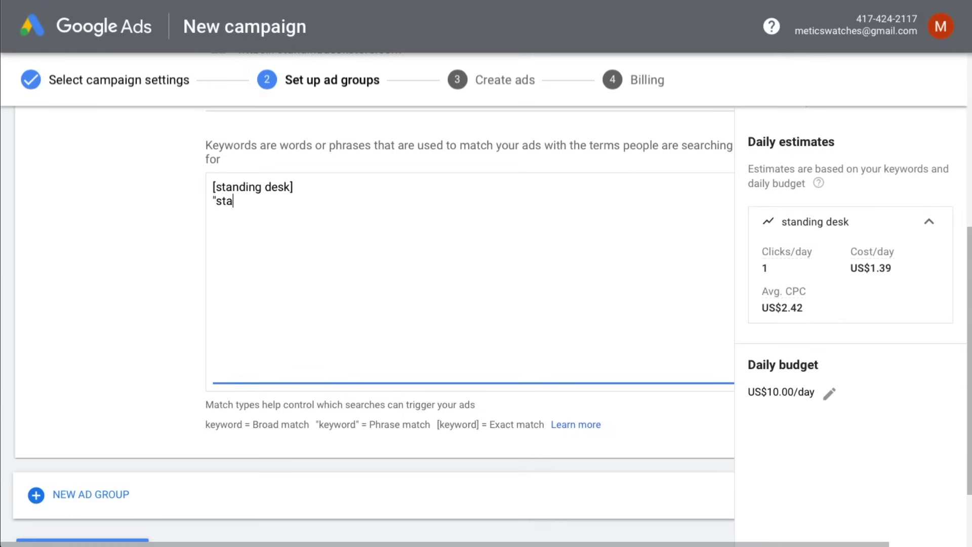
type("nding desk\"")
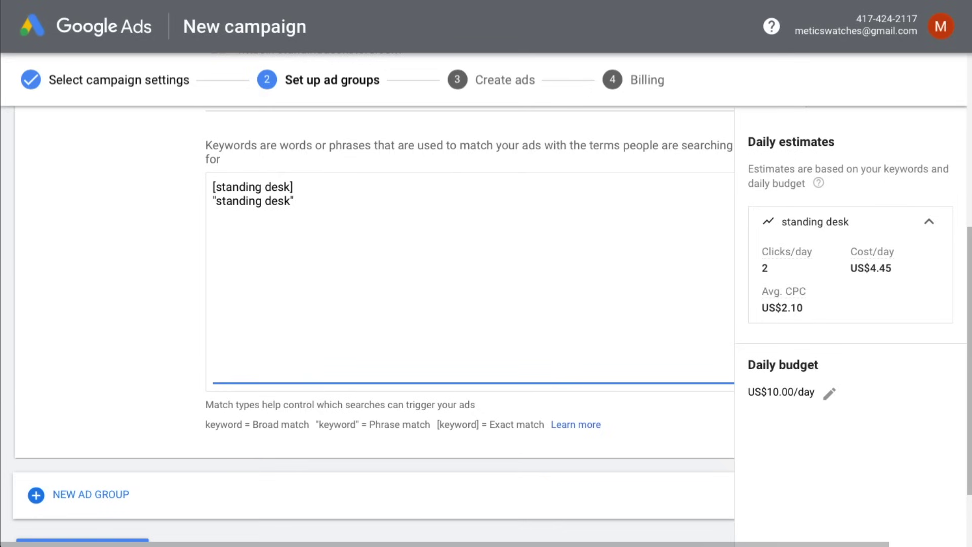
key("Return")
type("+standing +desk")
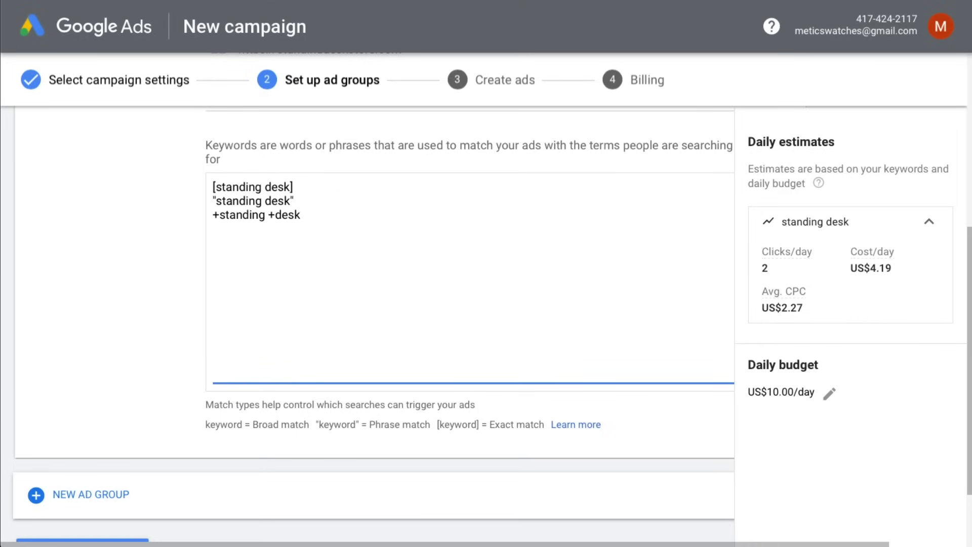
- Add a second ad group named 'height adjustable desk'
left_click(78, 496)
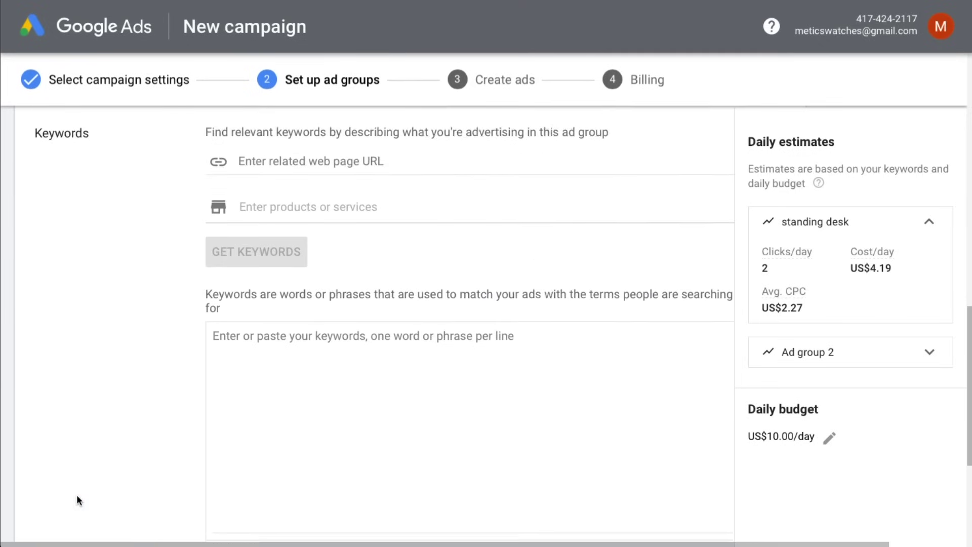
type("height adjustable desk")
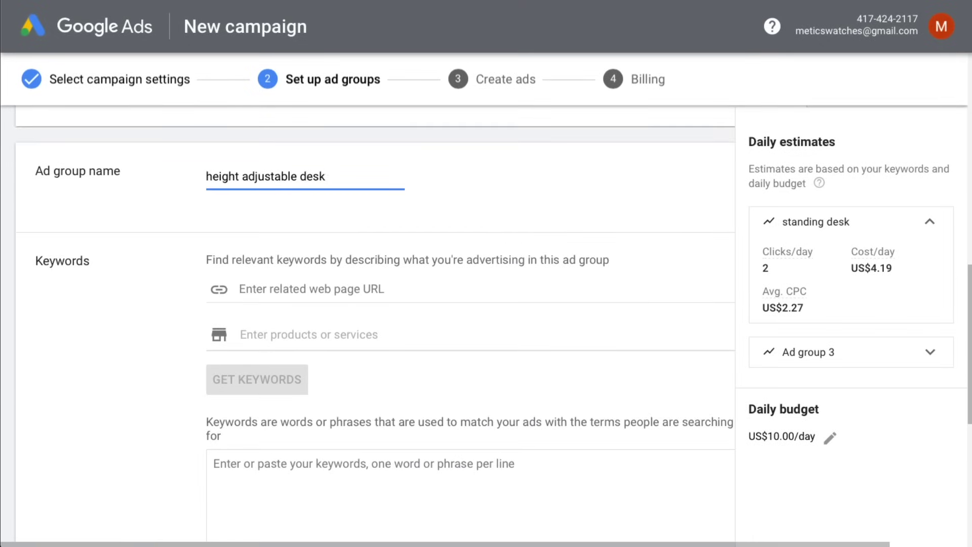
scroll(375, 324, "down", 3)
scroll(314, 251, "down", 1)
- Enter keywords [height adjustable desk], "height adjustable desk" and +height +adjustable +desk, then save the ad groups
left_click(282, 304)
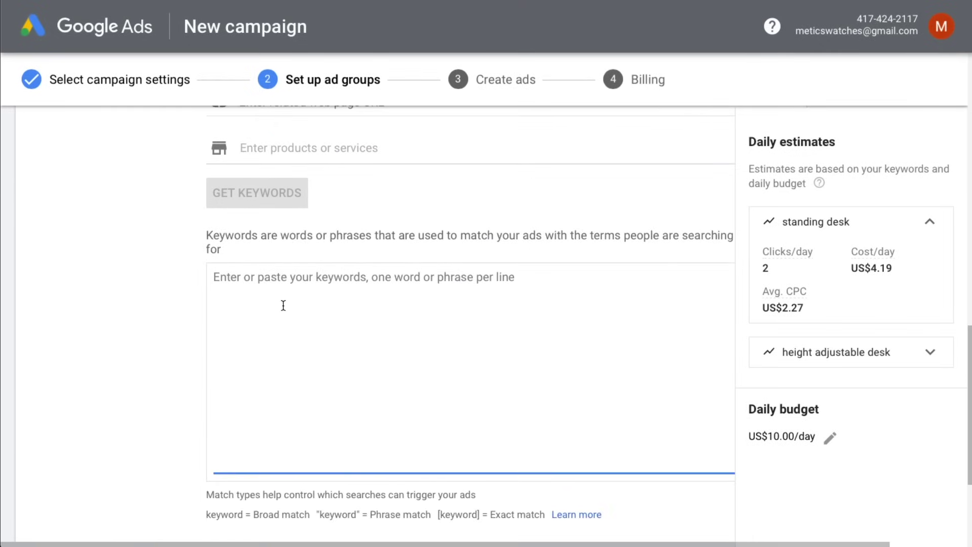
type("[height adjustable desk]")
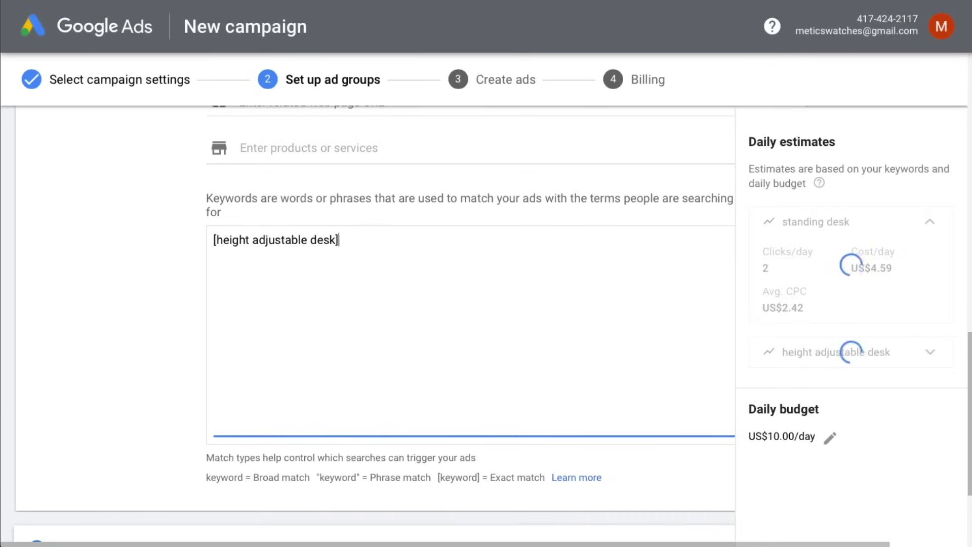
key("Return")
type("\"height adjustable desk\"")
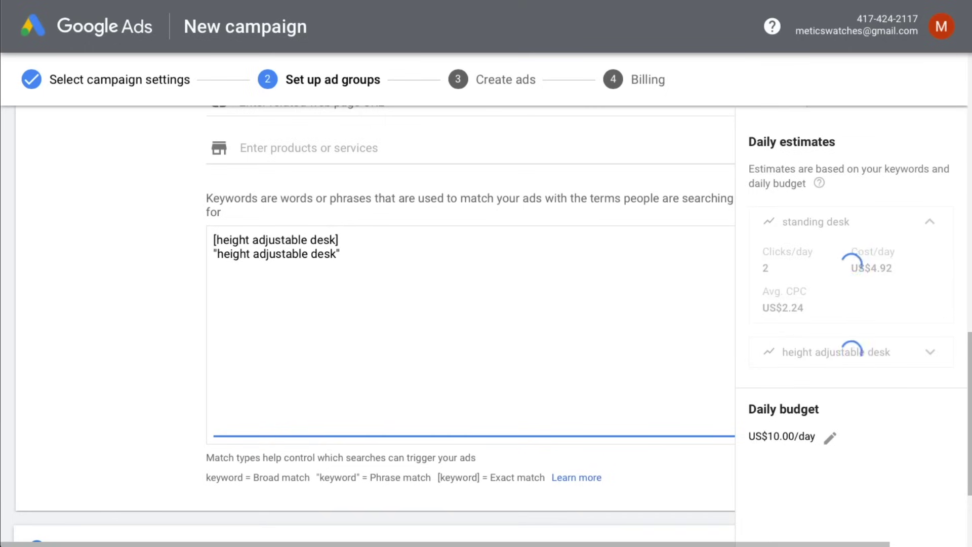
key("Return")
type("+height +adjustable +desk")
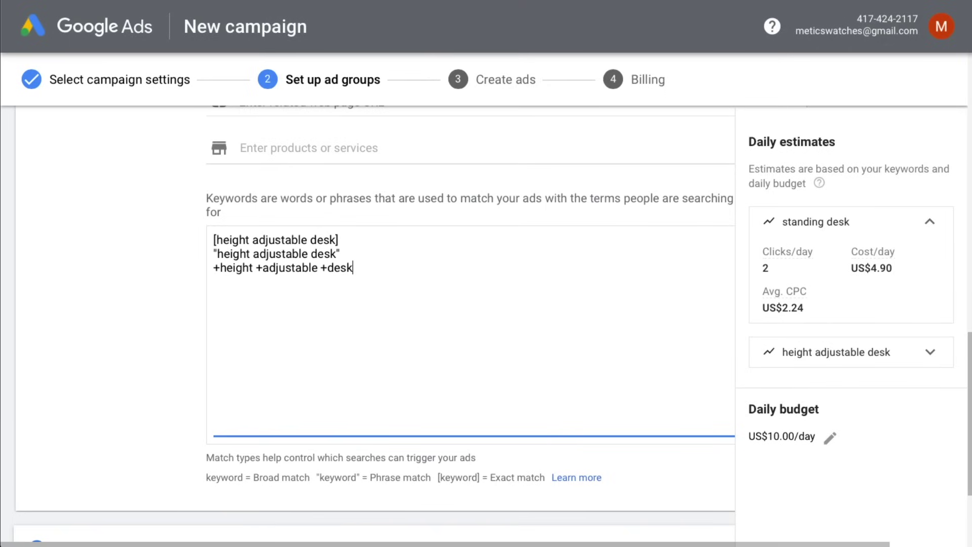
scroll(539, 306, "down", 3)
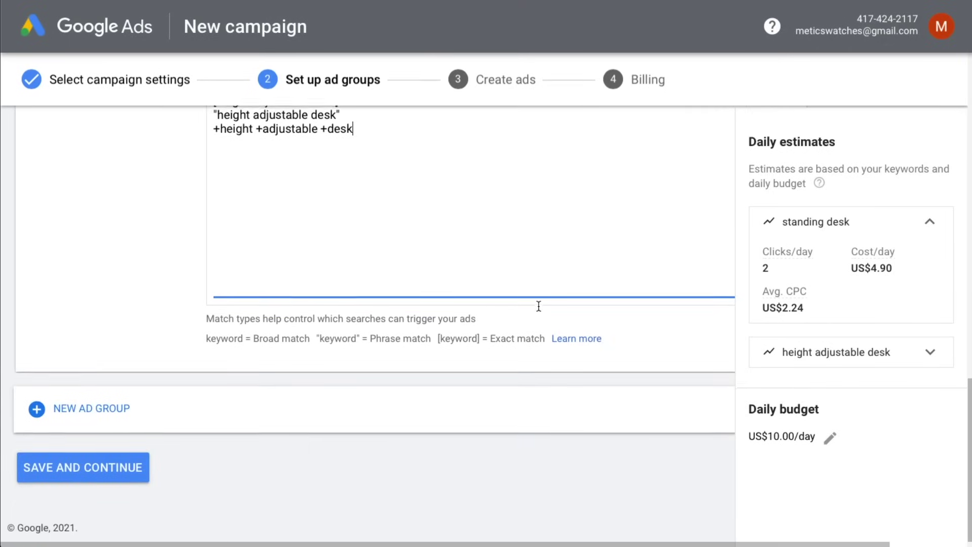
left_click(76, 470)
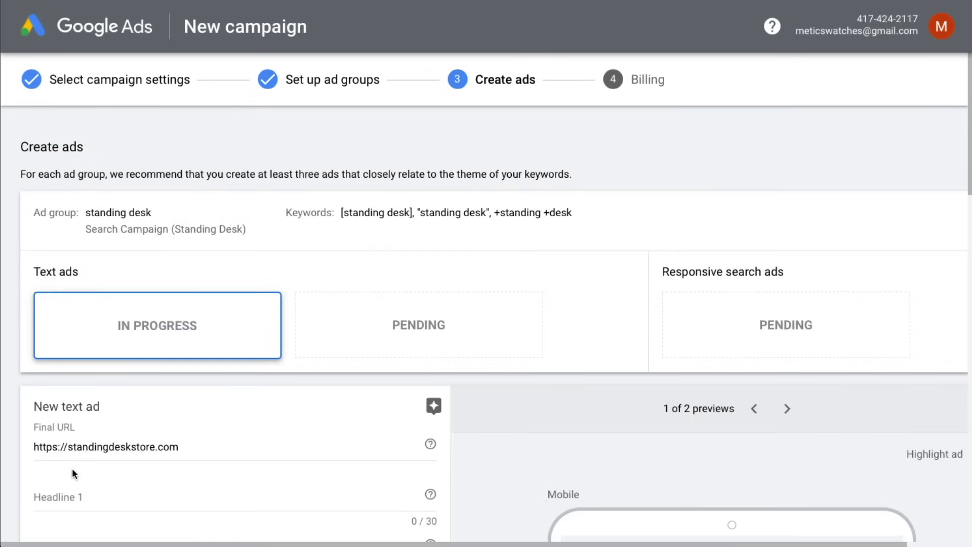
- Enter headlines 'Standing Desk On Sale Today', 'Best Standing Desk Of 2021' and 'Limited Time 50% Off Now'
scroll(73, 471, "down", 5)
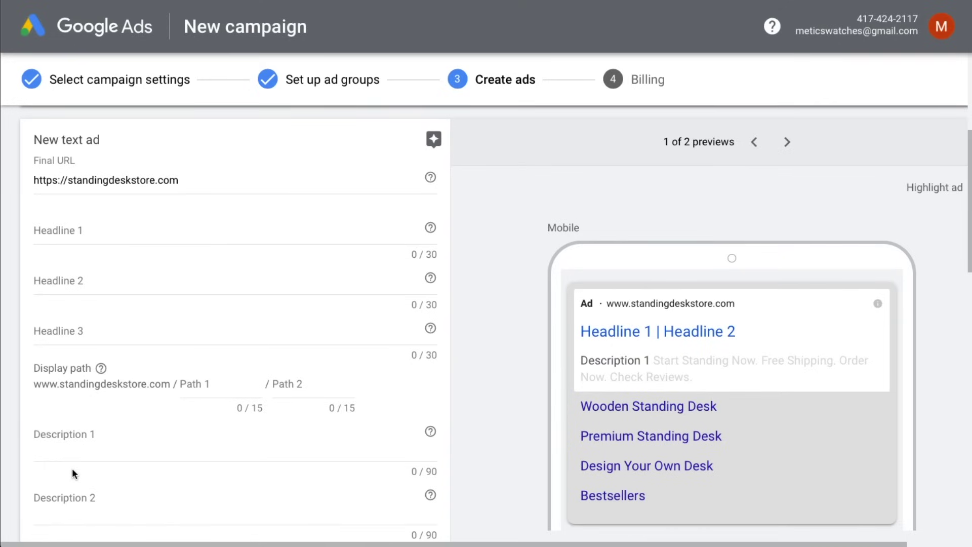
left_click(76, 230)
type("Standing Desk O")
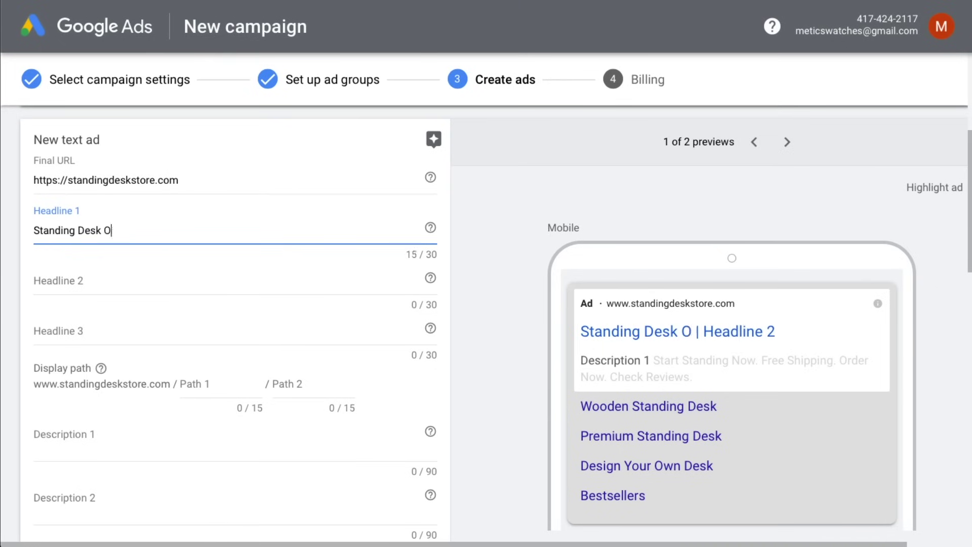
type("n Sale Today")
key("Tab")
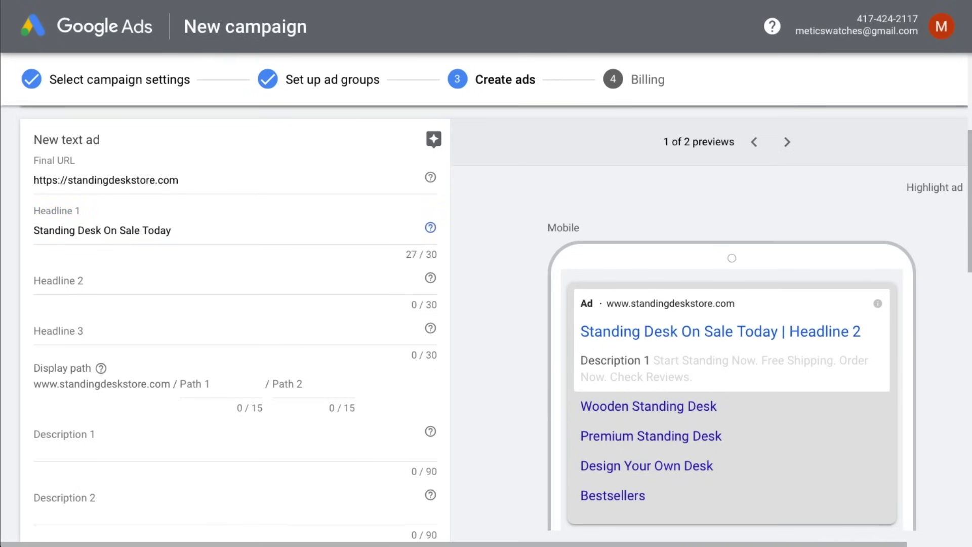
key("Tab")
type("Best Standing Desk Of")
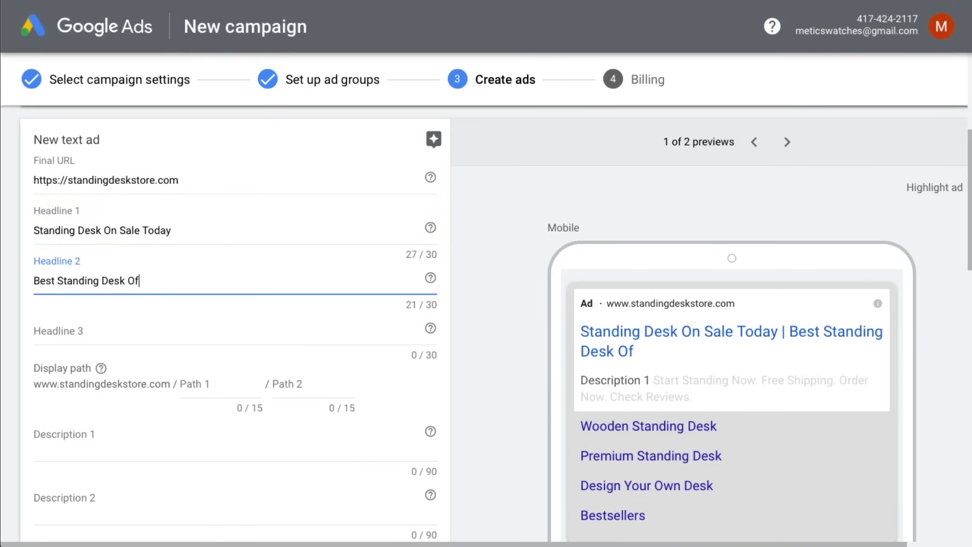
type(" 2021")
key("Tab")
type("Limit")
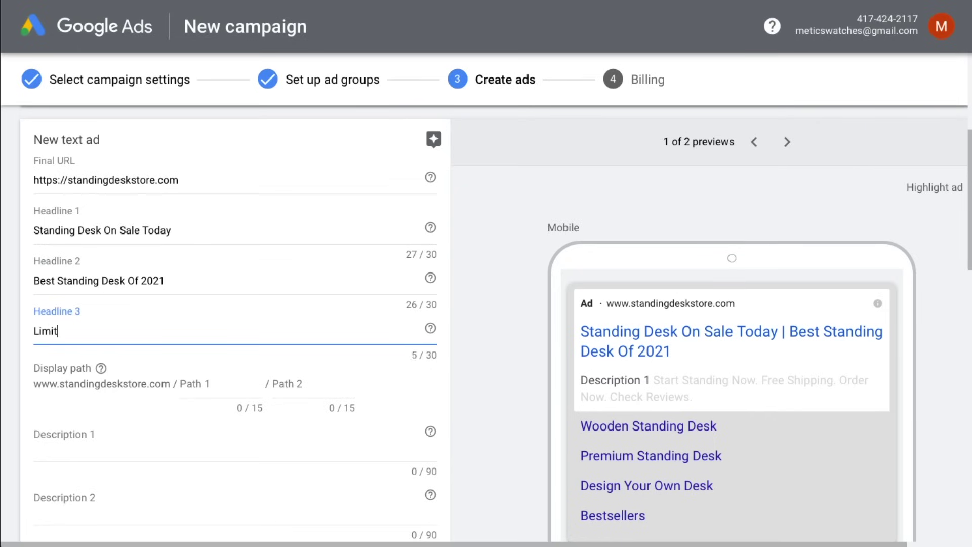
type("ed Time 50% Off Now")
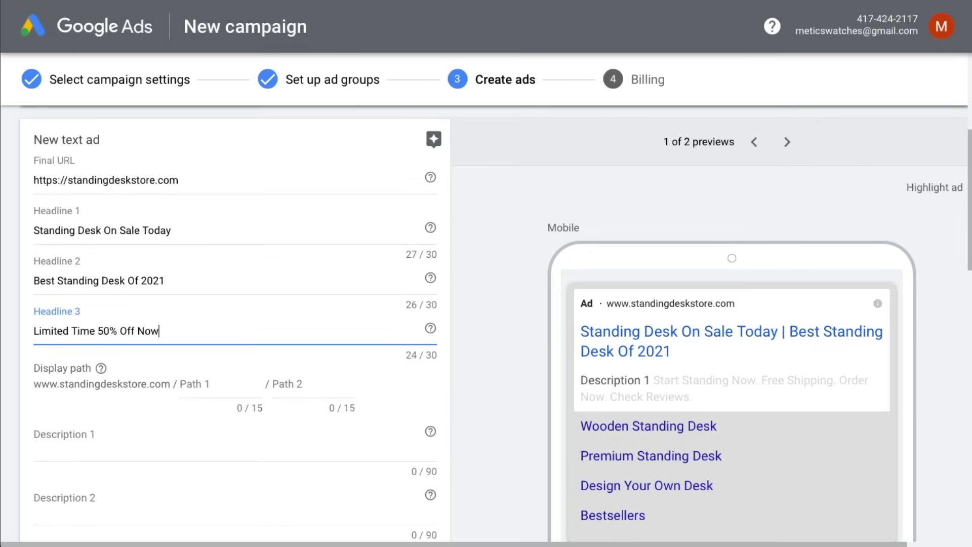
- Set display path 'standing-desk' and write the award-winning designs and money-back guarantee descriptions
left_click(192, 383)
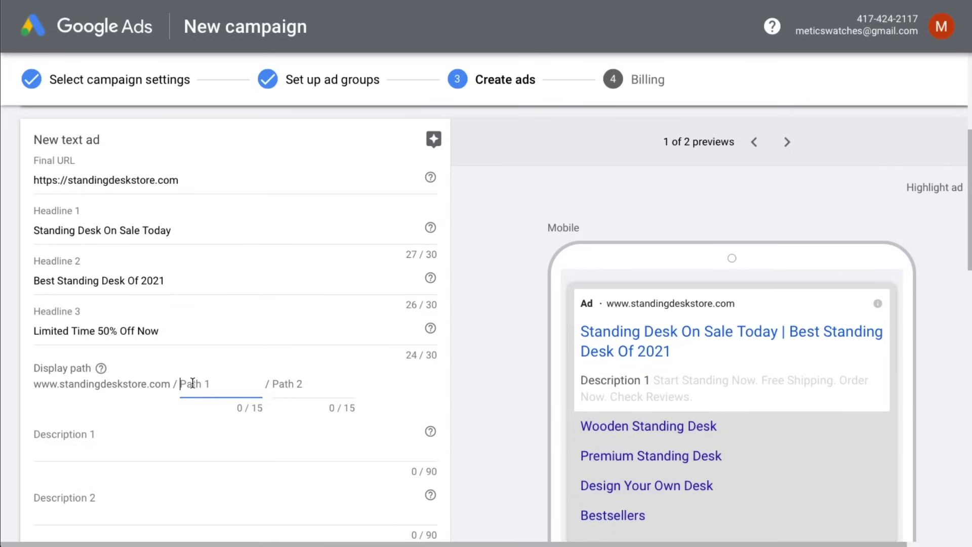
type("standing-desk")
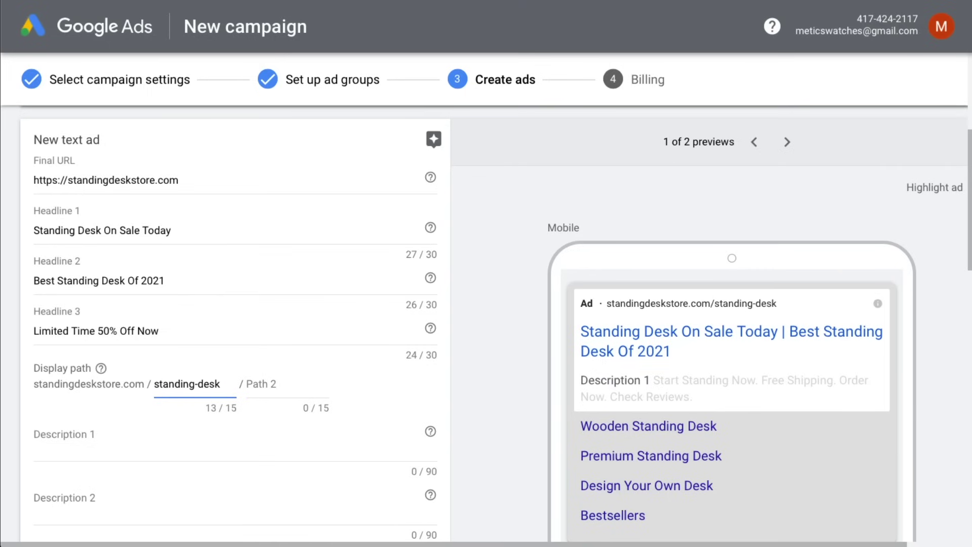
scroll(486, 304, "down", 3)
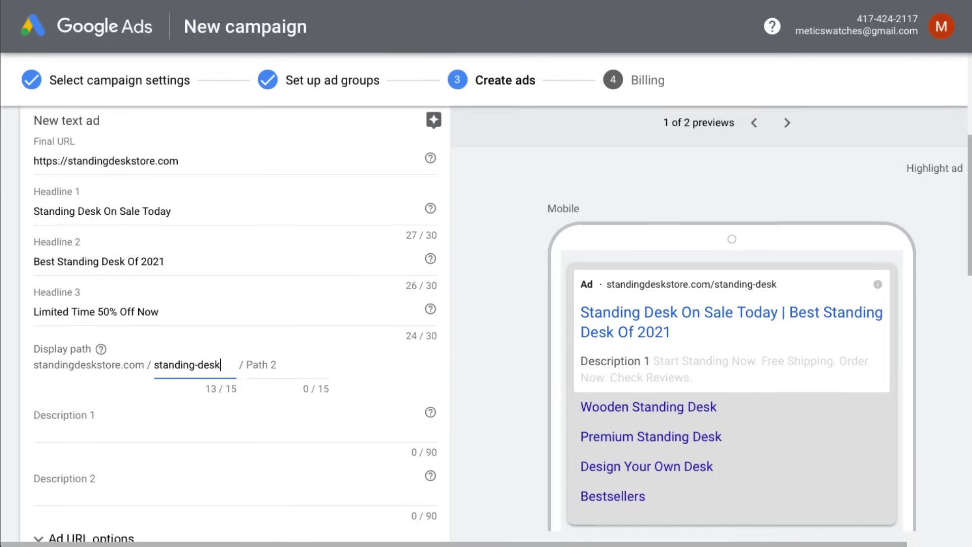
left_click(92, 284)
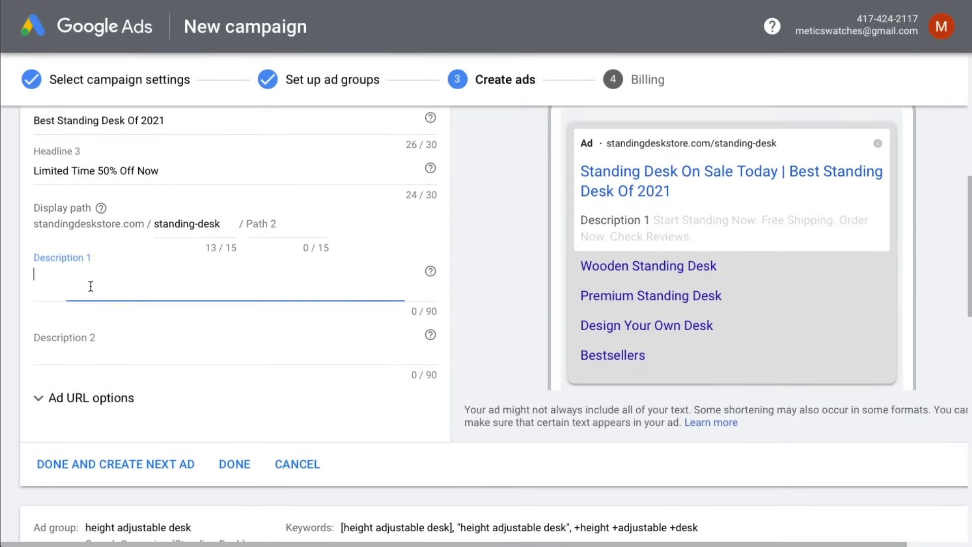
type("Get your standing desk for home or office")
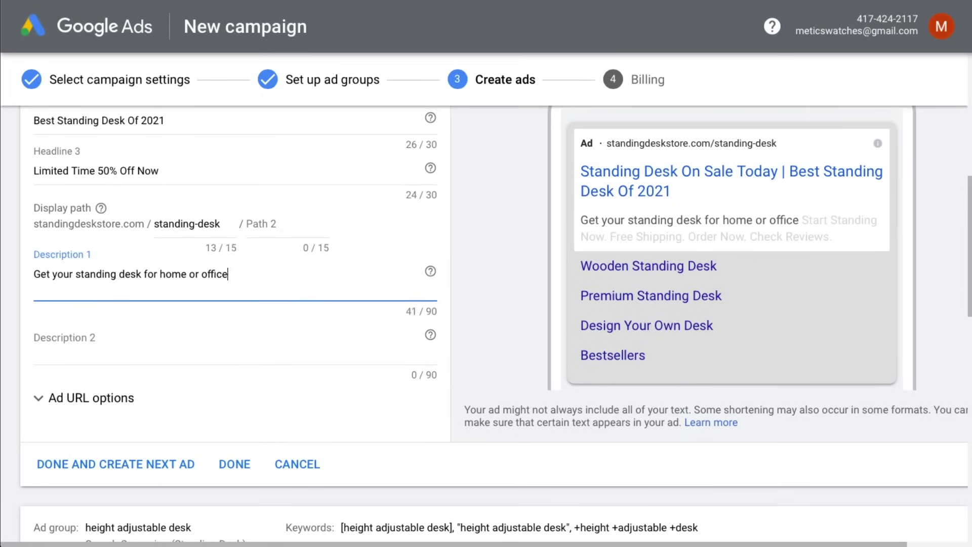
type(". Compact and stylish. Award-winning designs.")
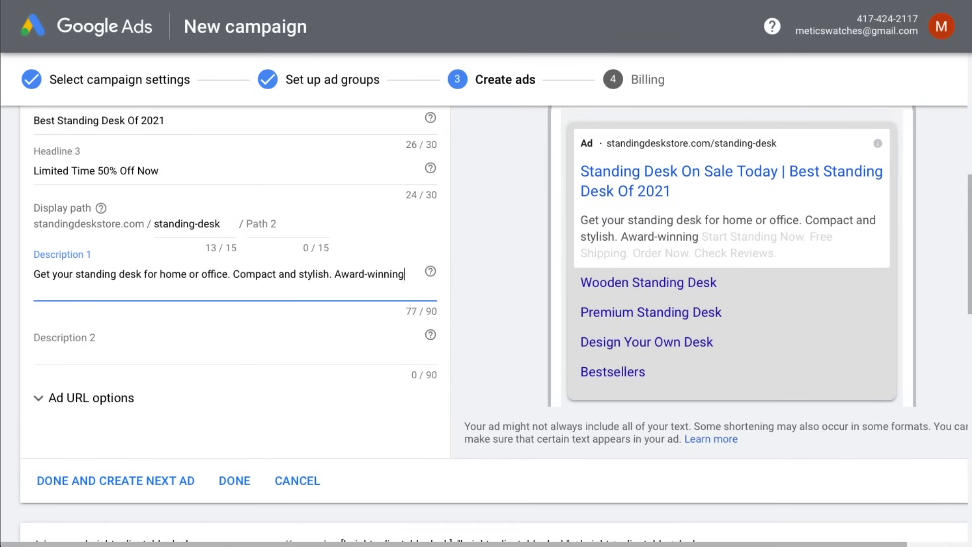
left_click(34, 337)
type("Over +20")
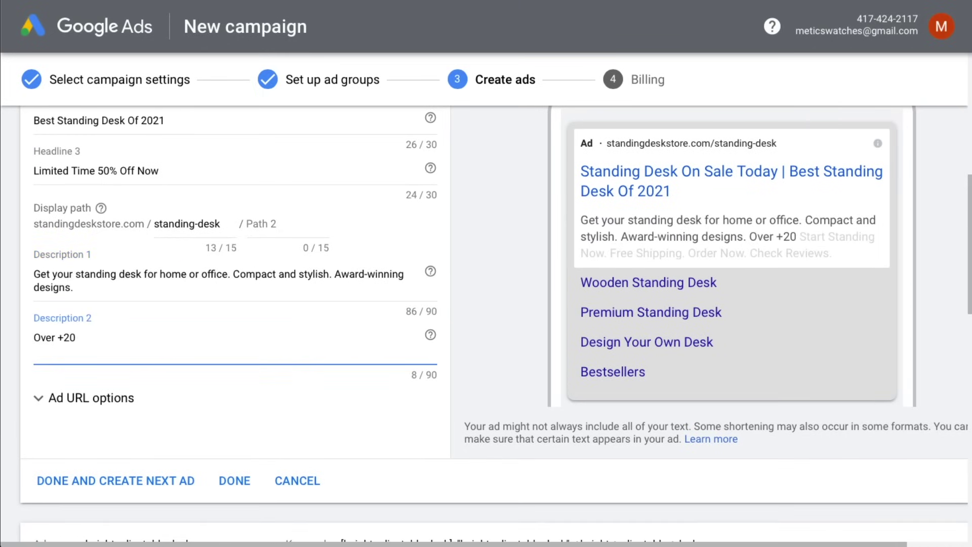
type(",000 happy customers with a money back")
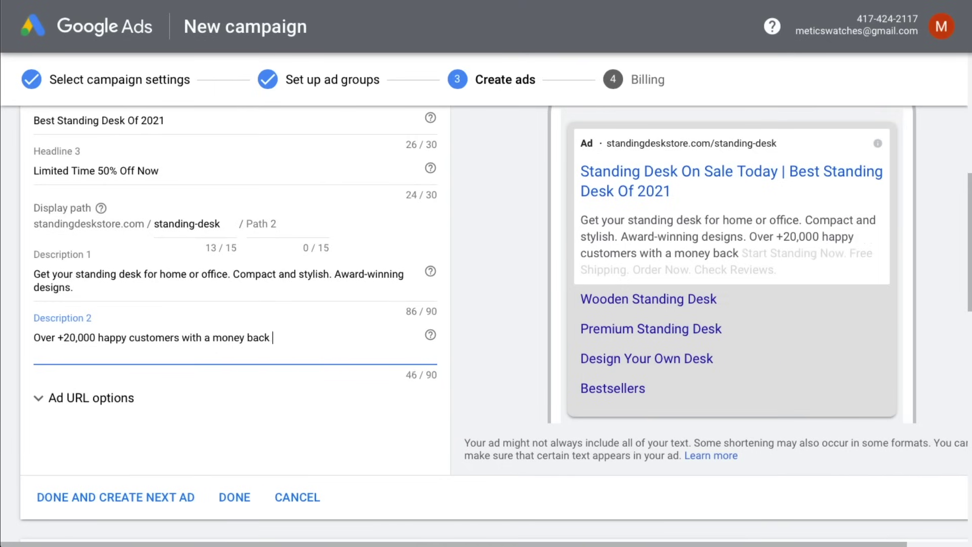
type(" guarantee. Free & Fast shipping included.")
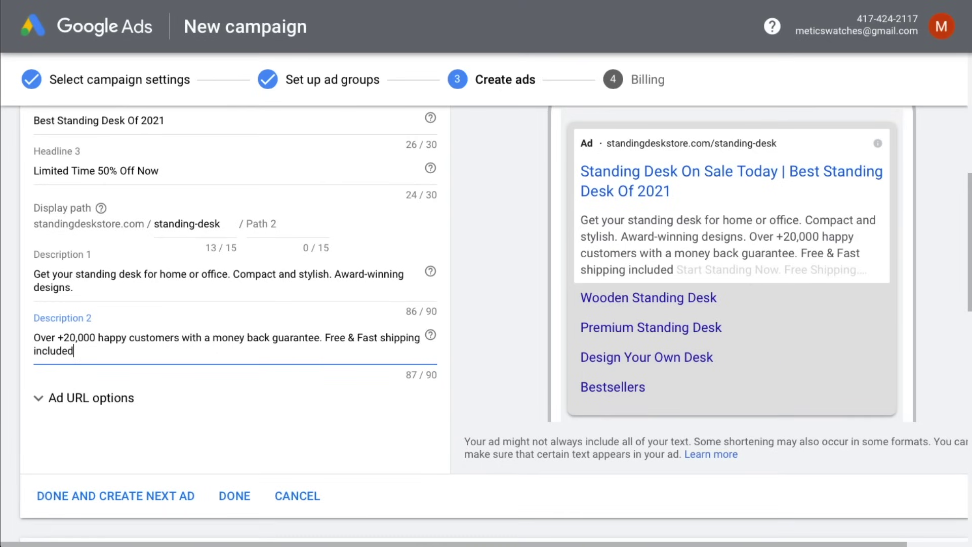
key("Tab")
scroll(797, 508, "up", 4)
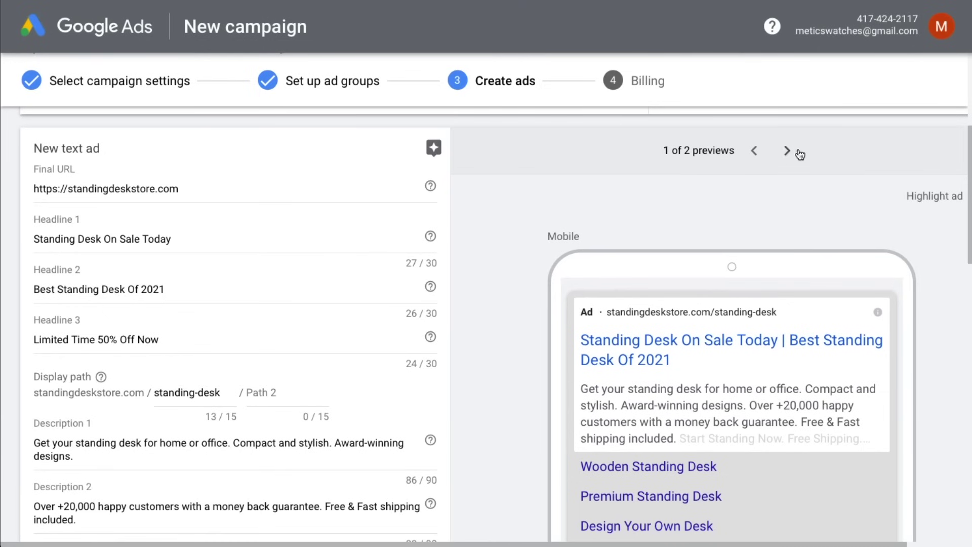
- Check the desktop ad preview, then save the ad and start another
left_click(788, 152)
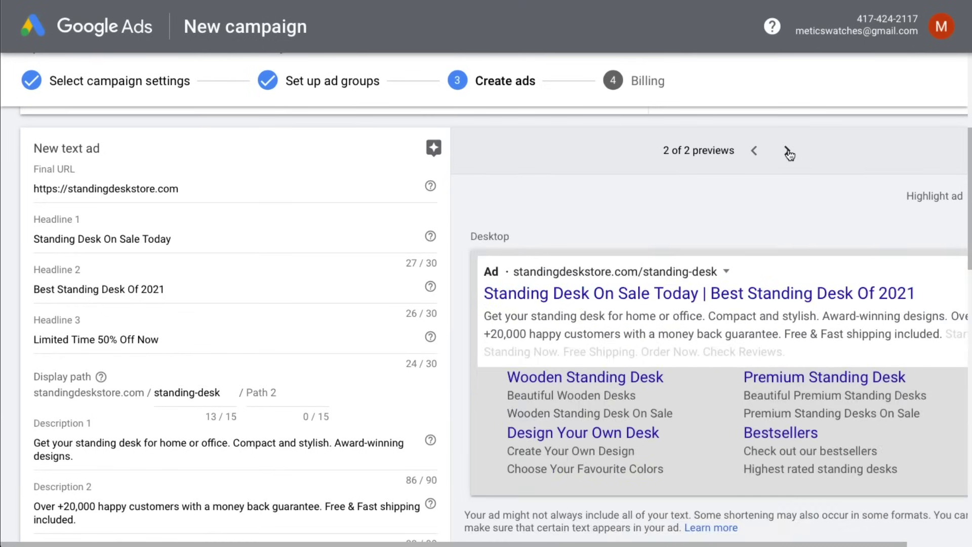
scroll(790, 155, "right", 3)
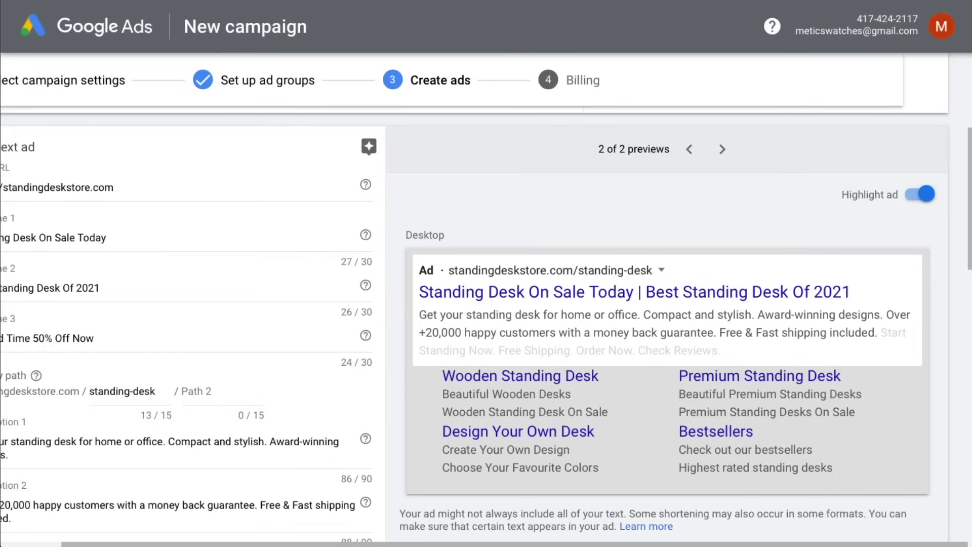
scroll(529, 318, "down", 3)
scroll(530, 318, "left", 3)
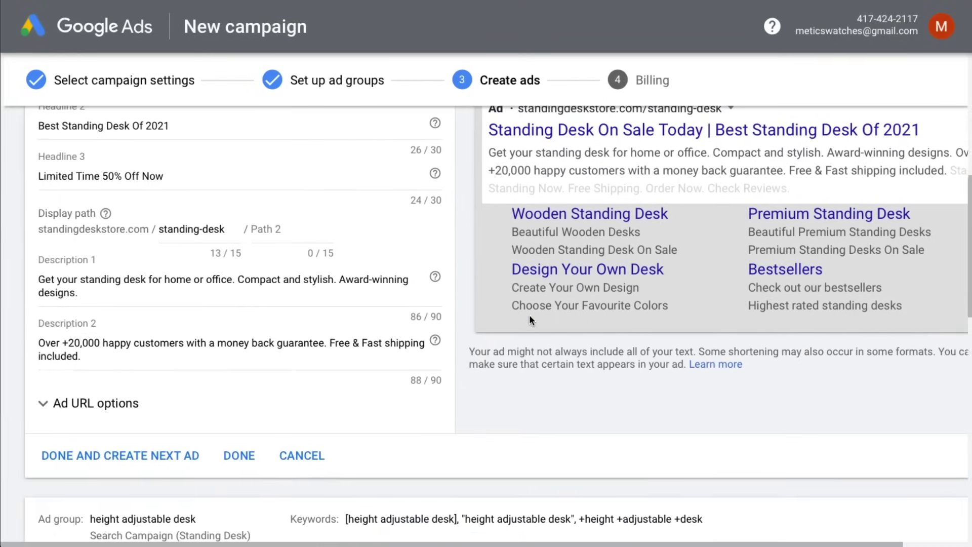
left_click(90, 449)
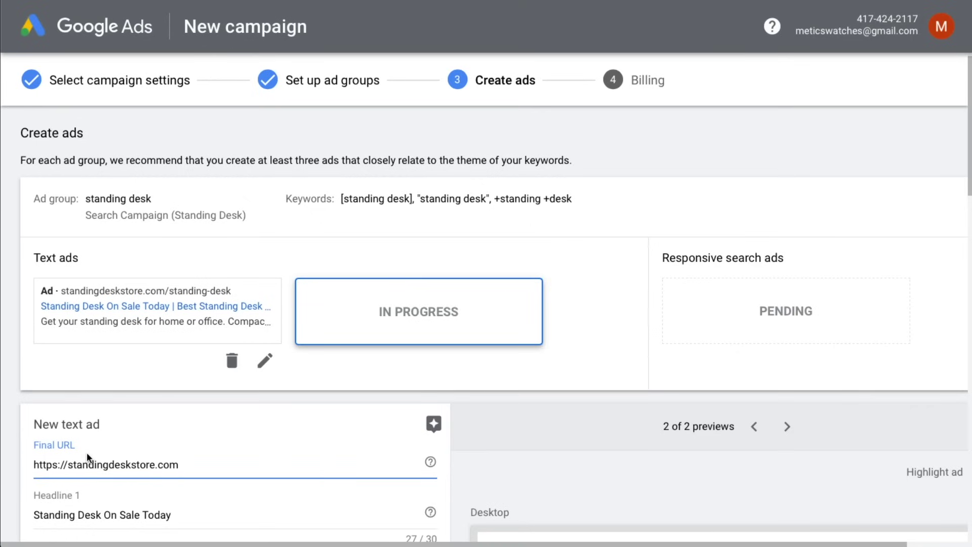
- Select the height adjustable desk ad group name, then save the ads to continue to billing
scroll(86, 451, "down", 7)
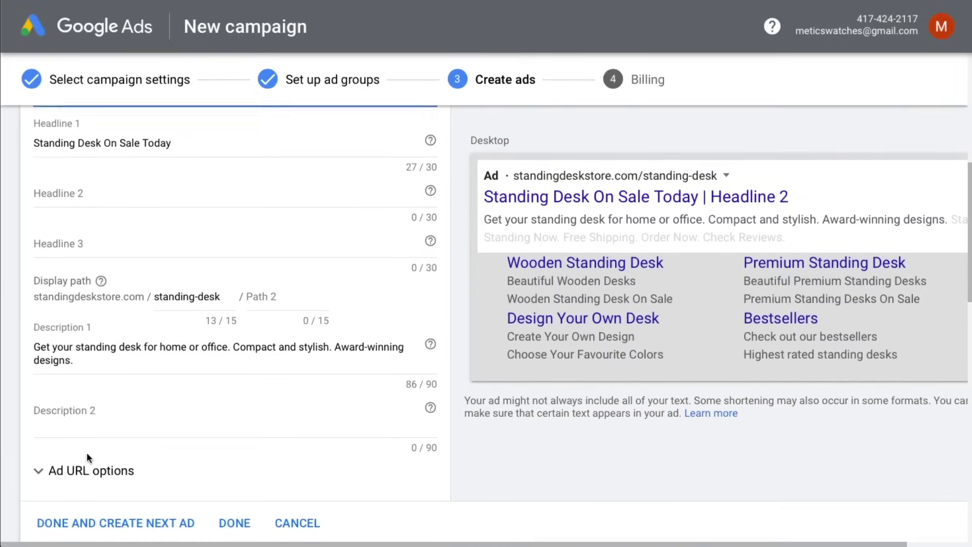
scroll(87, 452, "down", 6)
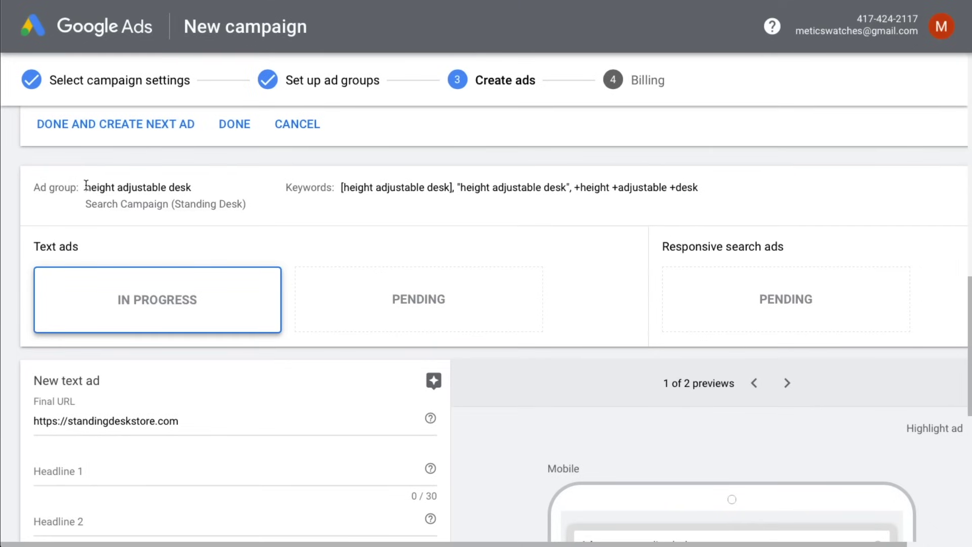
left_click_drag(85, 188, 216, 181)
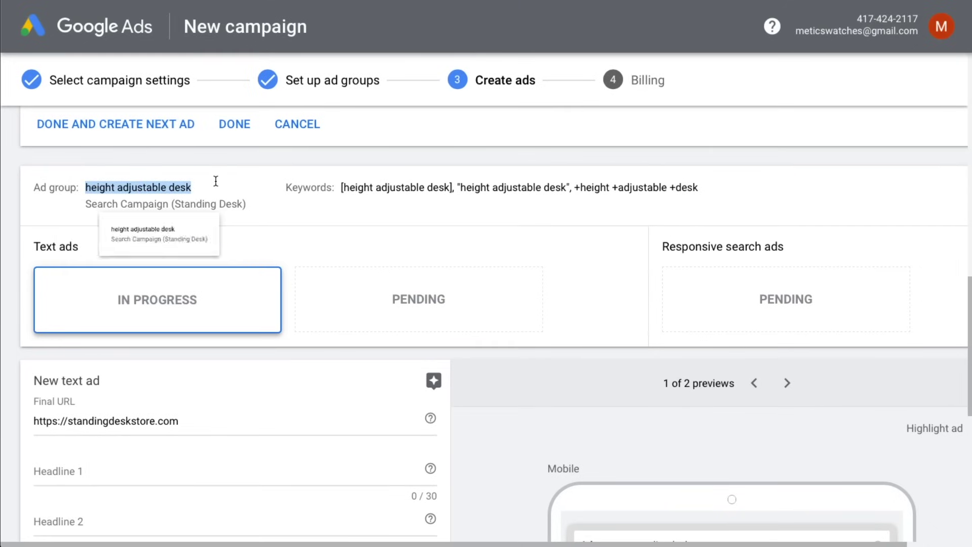
scroll(216, 181, "down", 9)
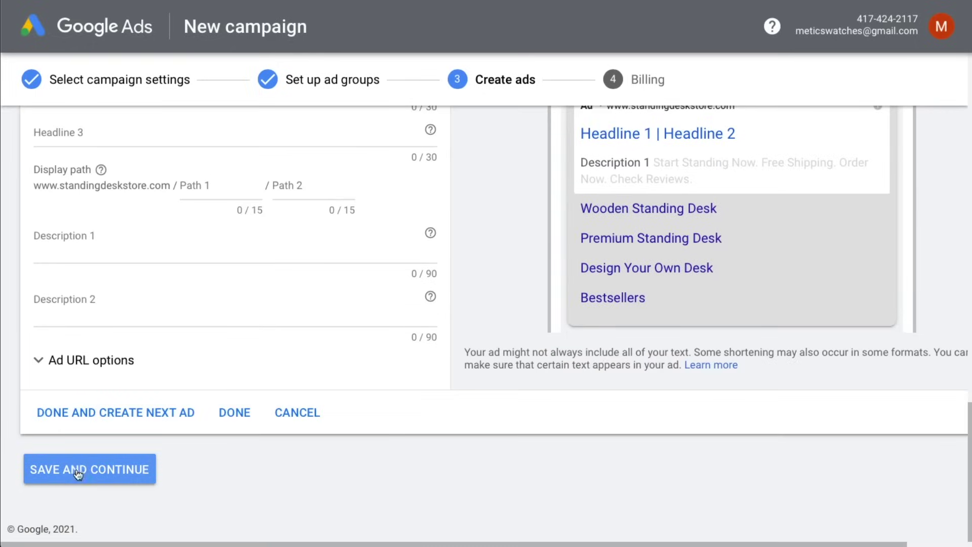
left_click(78, 478)
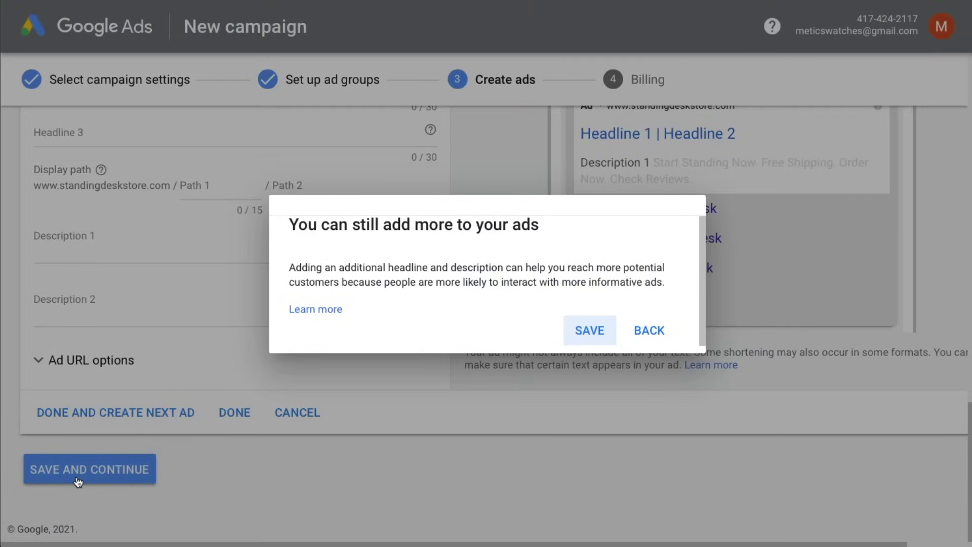